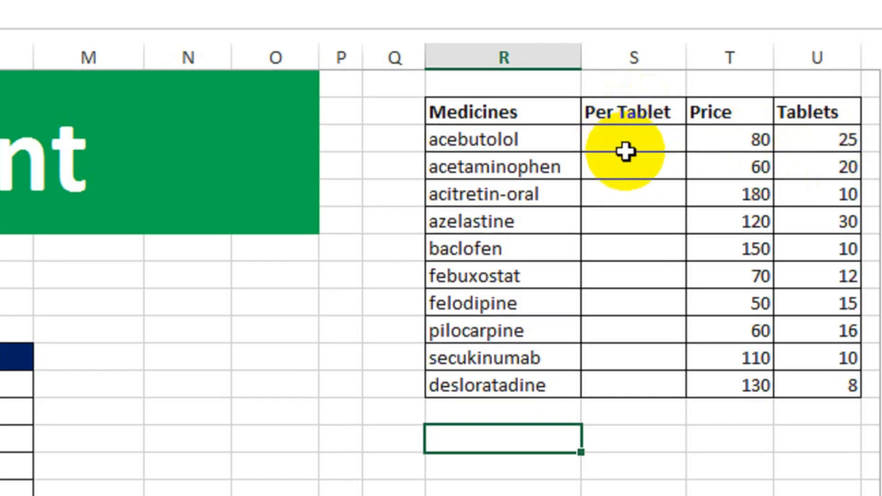
# Calculate acebutolol's per-tablet price in S3 with =ROUND(T3/U3,0) and fill the formula down to desloratadine.
pyautogui.click(653, 138)
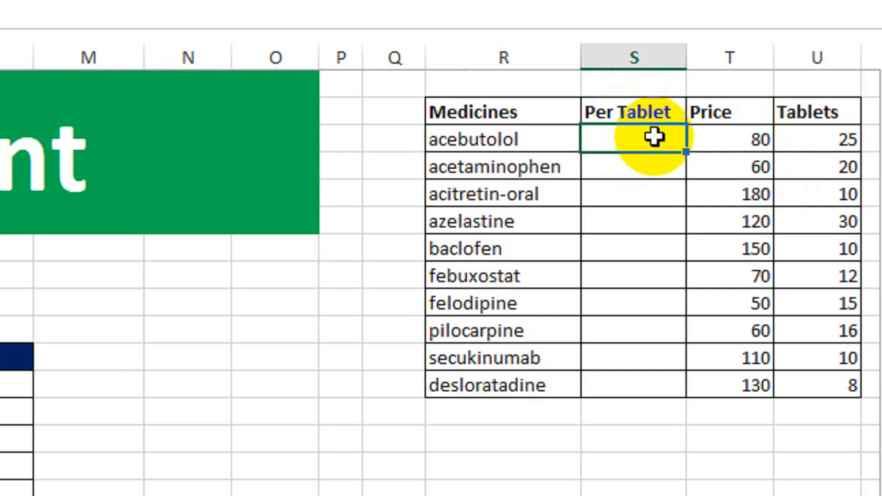
pyautogui.write('=round')
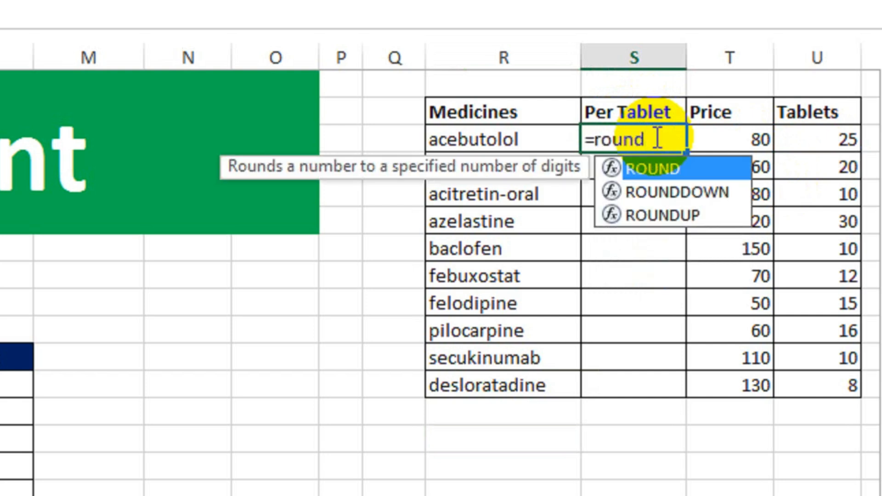
pyautogui.press('Tab')
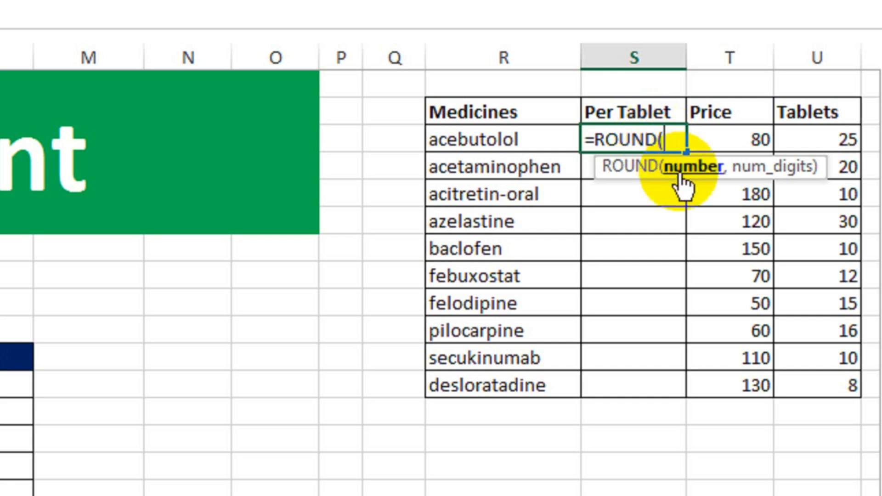
pyautogui.click(740, 142)
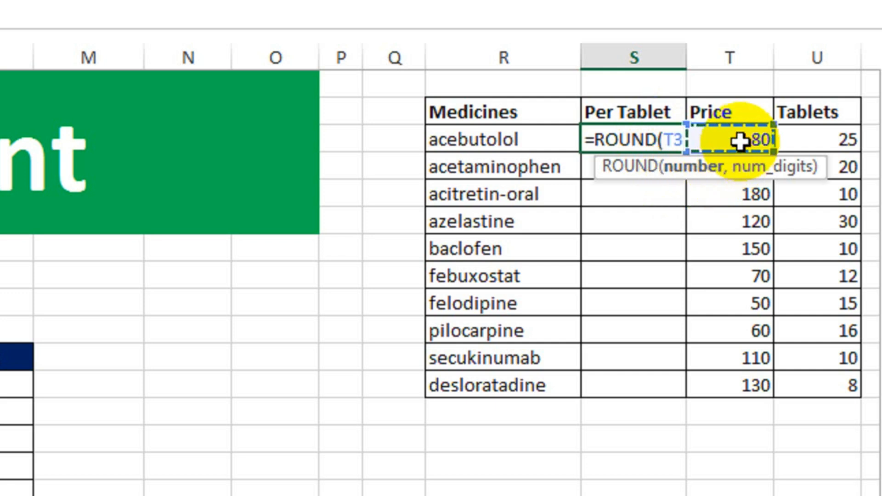
pyautogui.write('/')
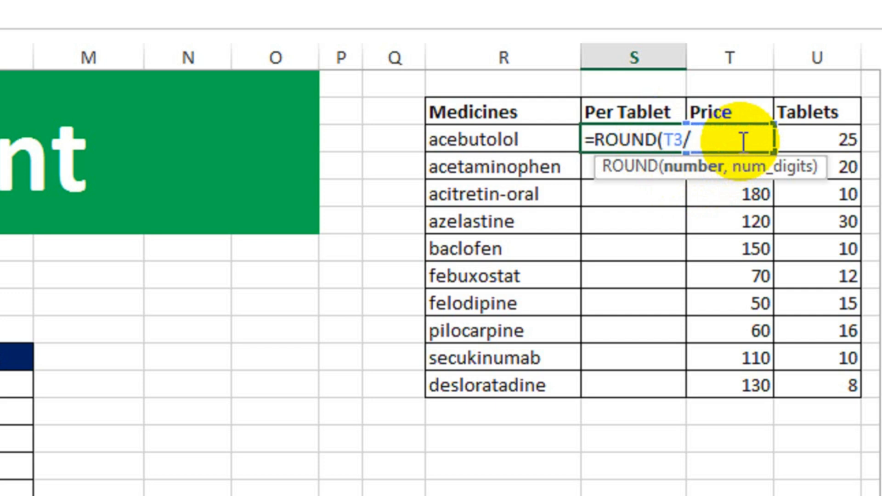
pyautogui.click(819, 137)
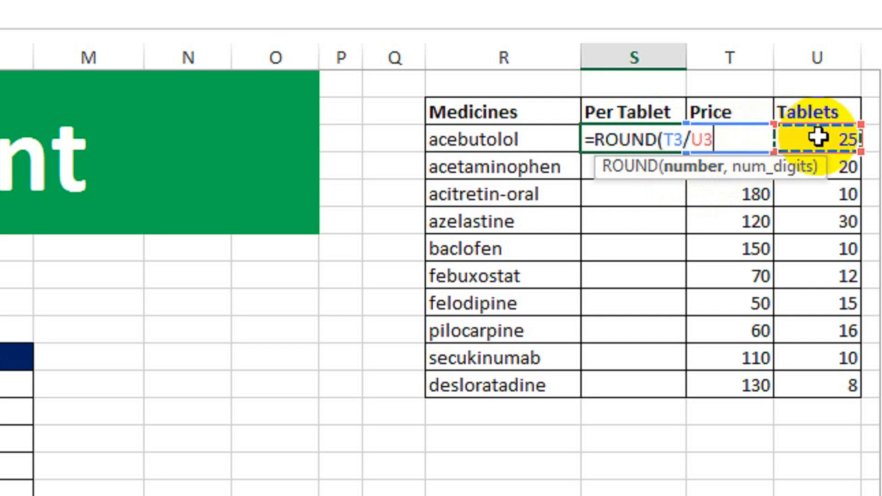
pyautogui.write(',')
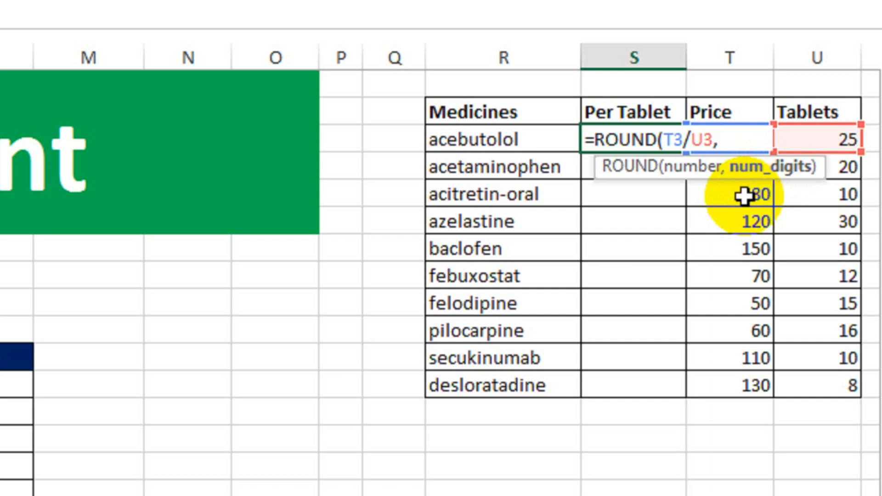
pyautogui.write('0)')
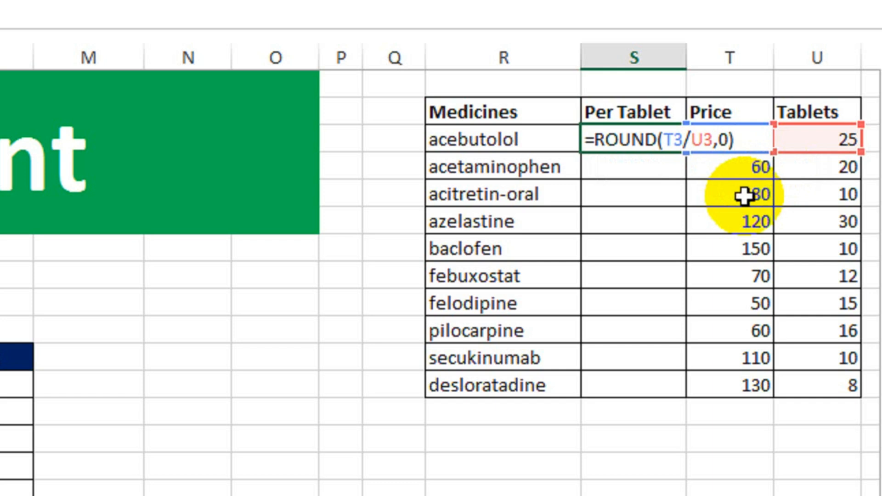
pyautogui.press('Return')
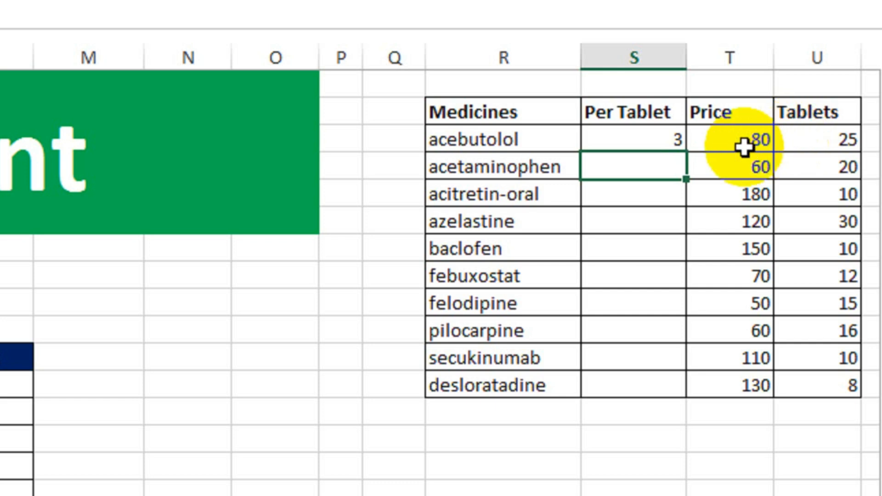
pyautogui.click(652, 144)
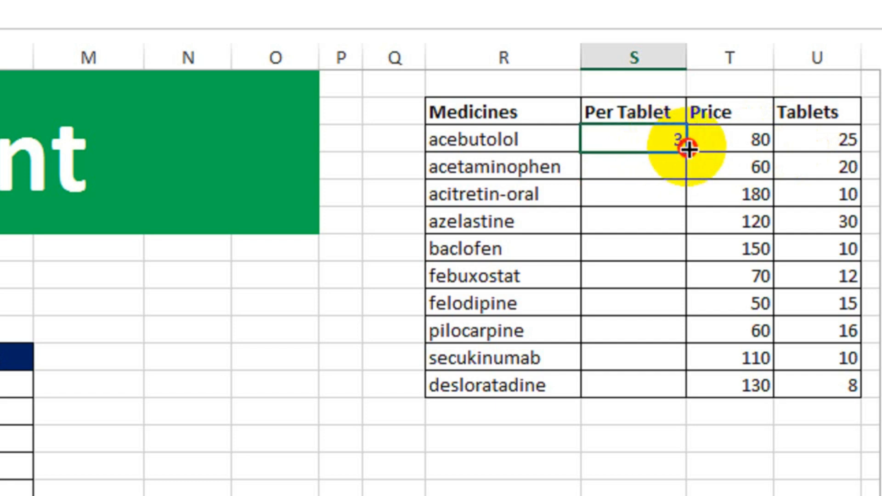
pyautogui.moveTo(686, 150); pyautogui.dragTo(650, 390)
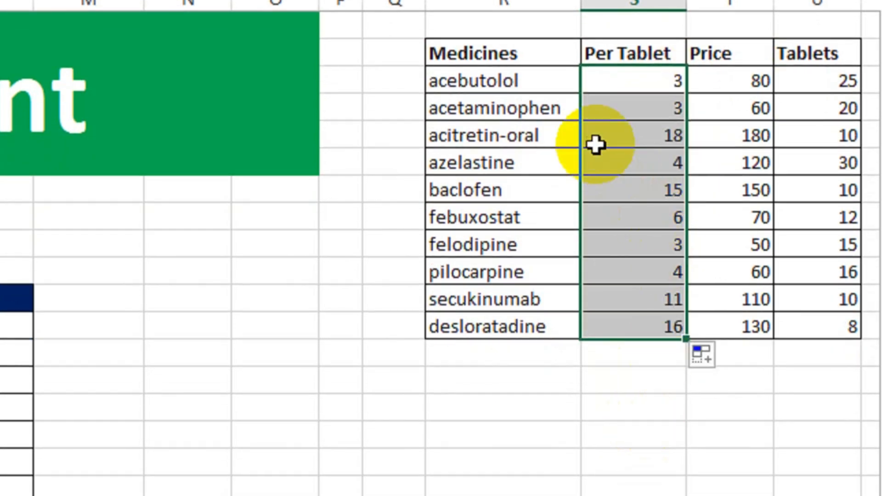
# Examine the per-tablet results against the Price and Tablets columns of the medicines list.
pyautogui.click(754, 123)
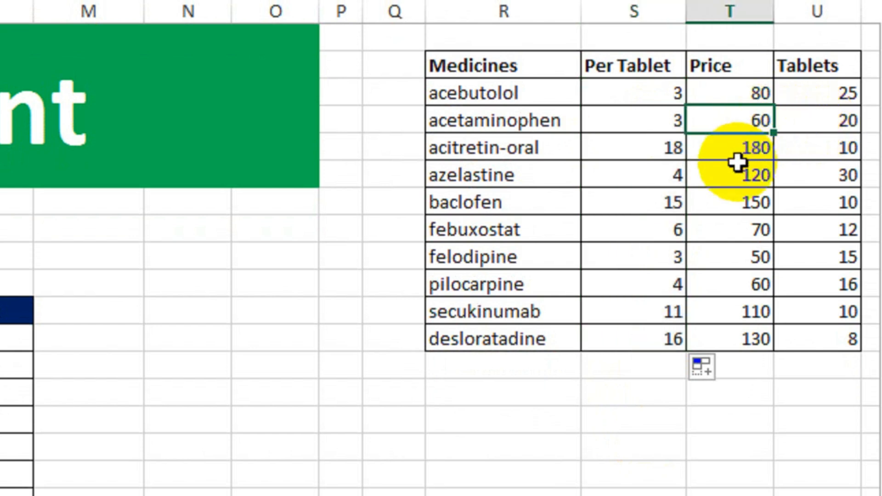
pyautogui.click(805, 126)
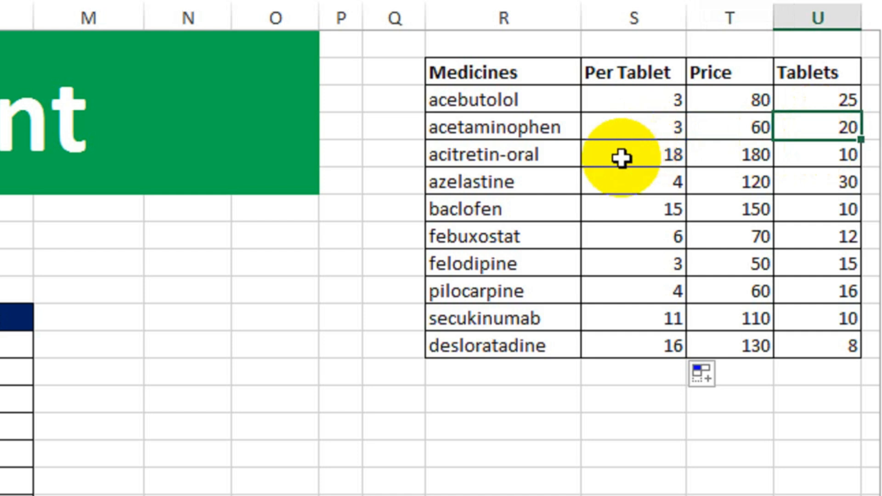
pyautogui.click(718, 158)
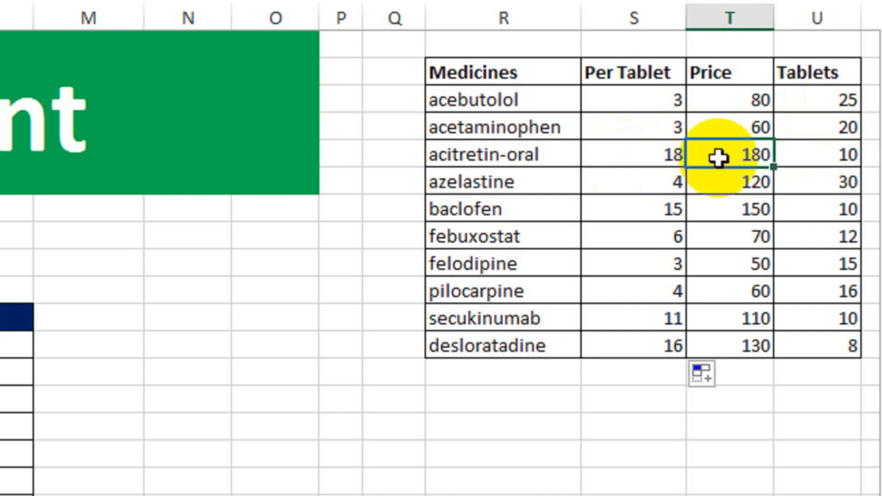
pyautogui.click(812, 157)
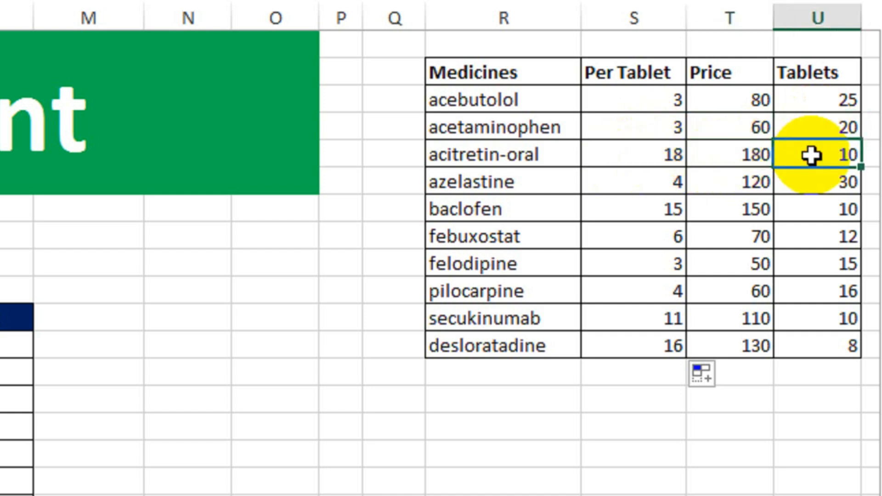
pyautogui.click(660, 162)
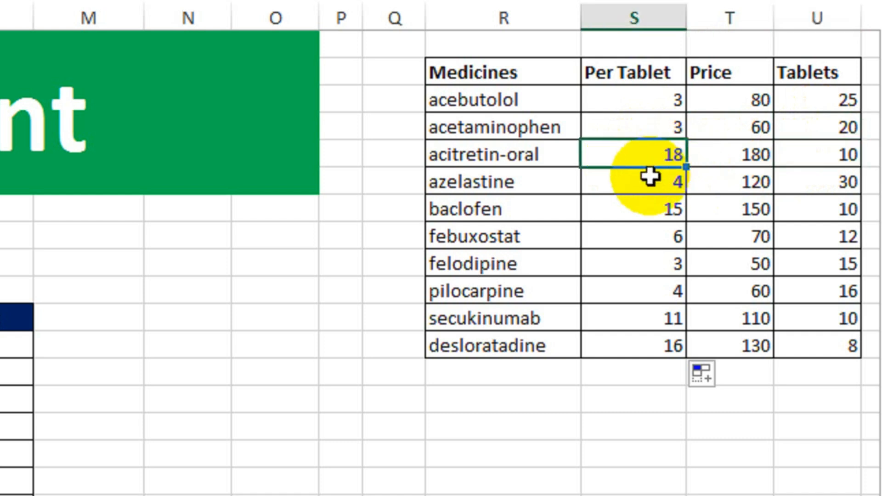
pyautogui.click(651, 211)
pyautogui.click(650, 239)
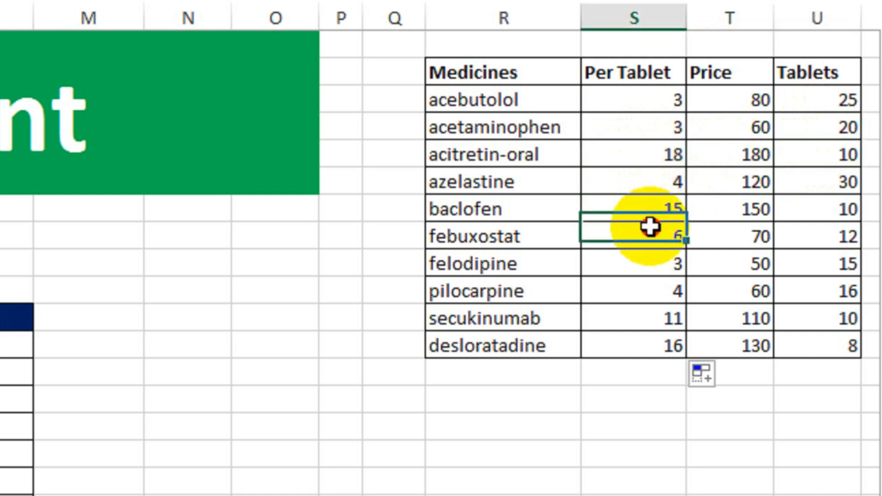
pyautogui.click(654, 269)
pyautogui.click(655, 289)
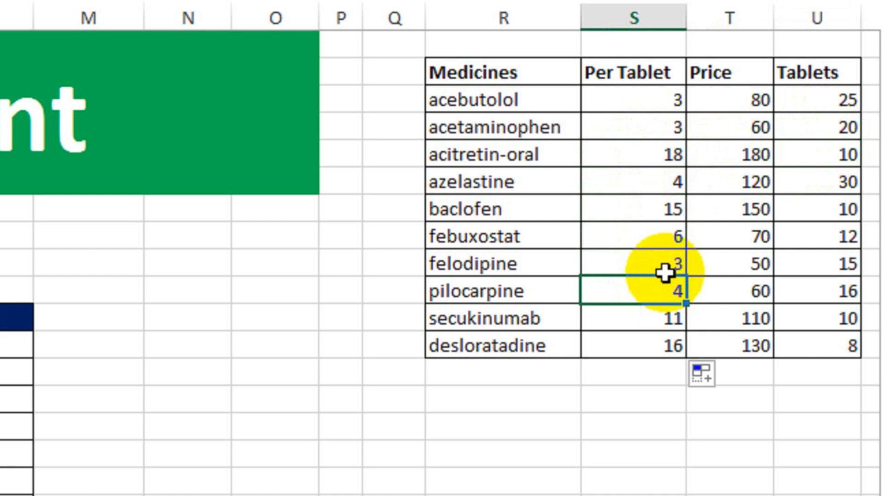
pyautogui.click(725, 124)
pyautogui.click(728, 165)
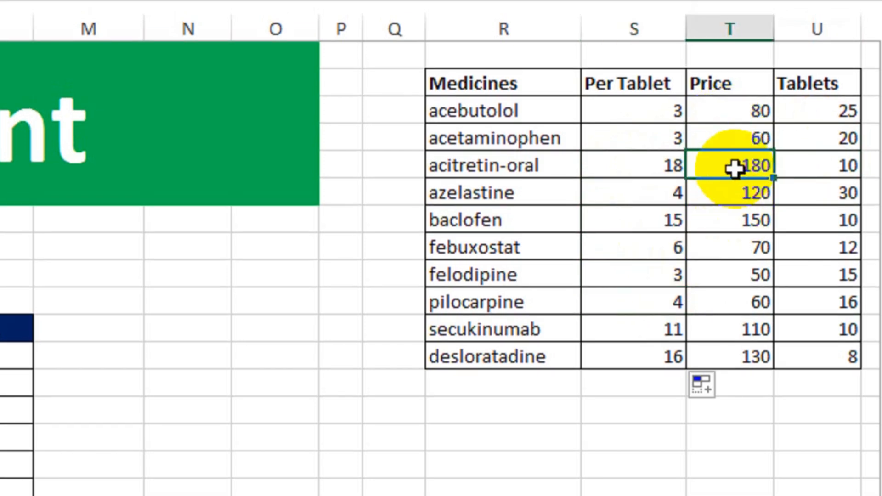
pyautogui.click(735, 219)
pyautogui.click(741, 247)
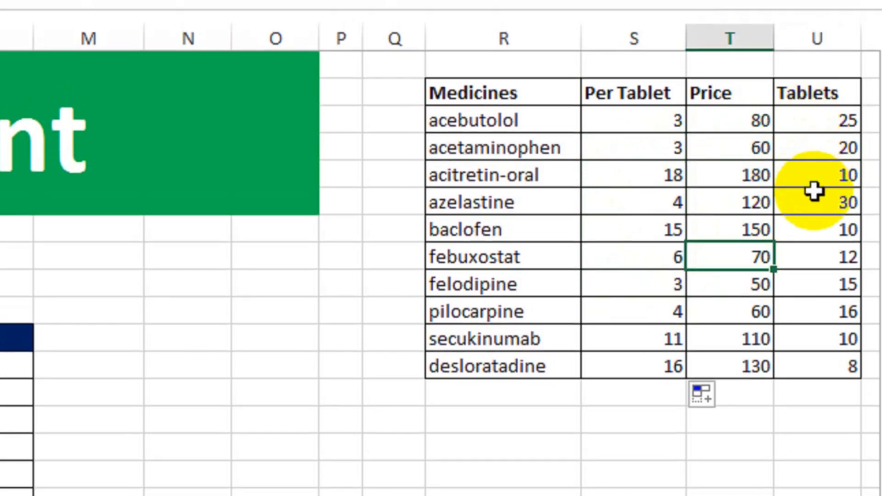
pyautogui.click(815, 191)
pyautogui.click(813, 260)
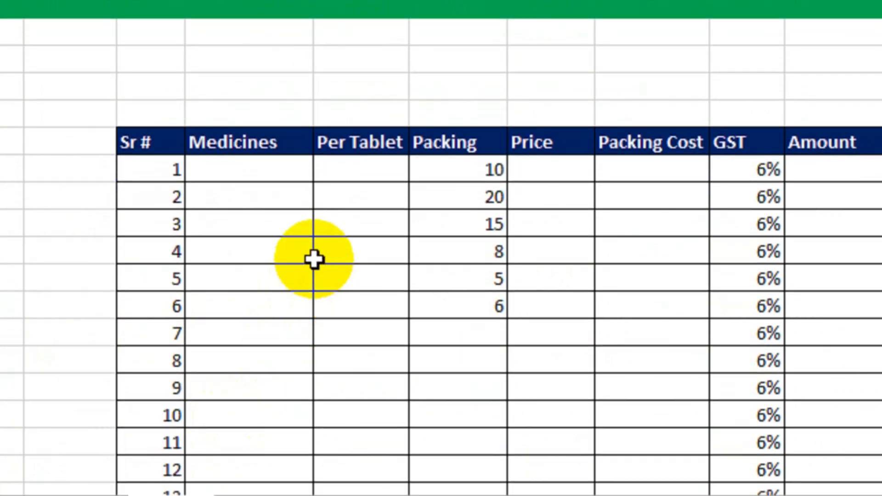
# Add List data validation to the statement table's Medicines cells, using =$R$3:$R$12 as the source.
pyautogui.click(261, 170)
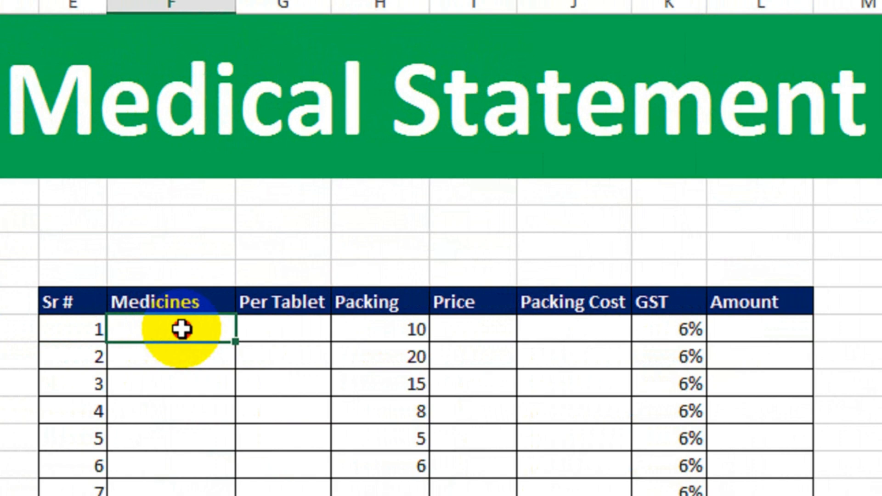
pyautogui.moveTo(198, 278); pyautogui.dragTo(235, 375)
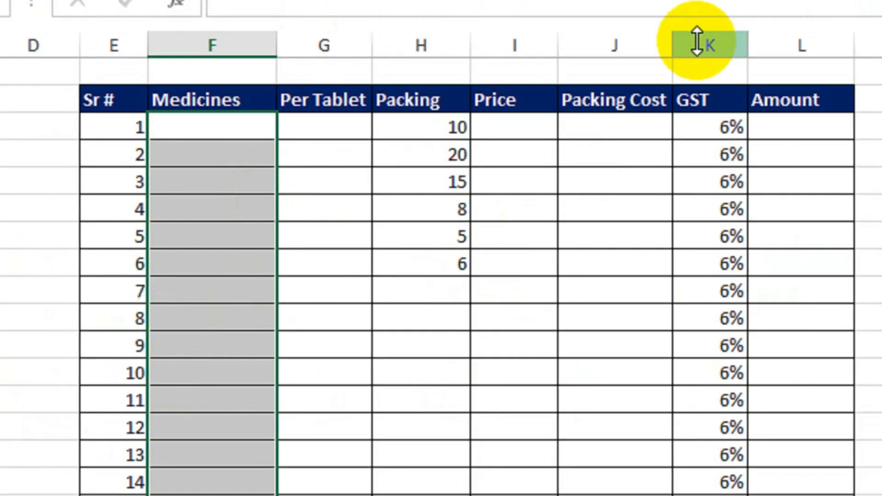
pyautogui.click(414, 52)
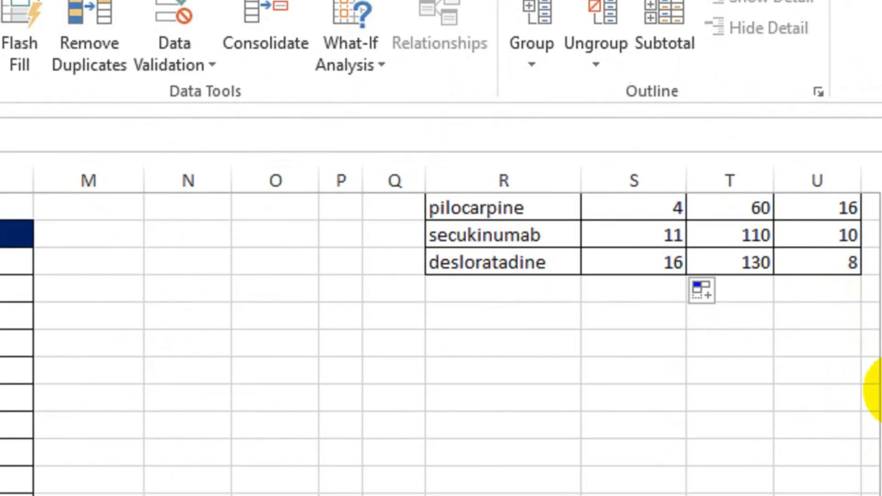
pyautogui.moveTo(881, 389); pyautogui.dragTo(881, 220)
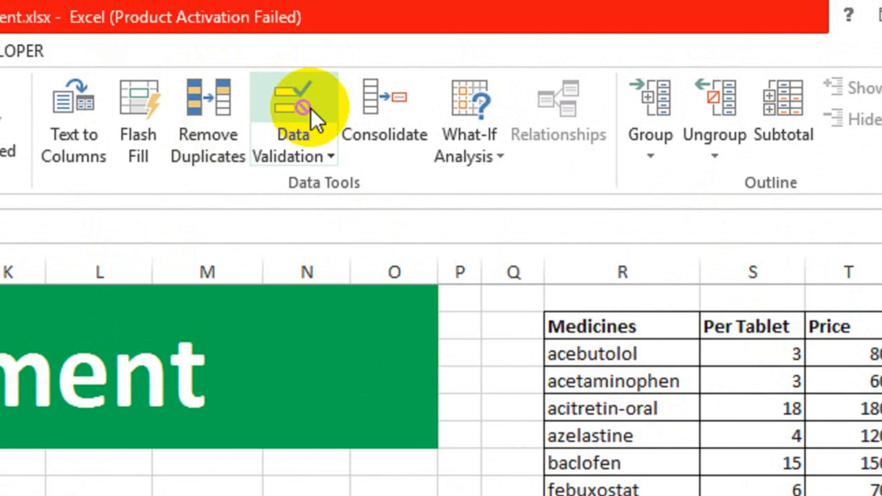
pyautogui.click(193, 13)
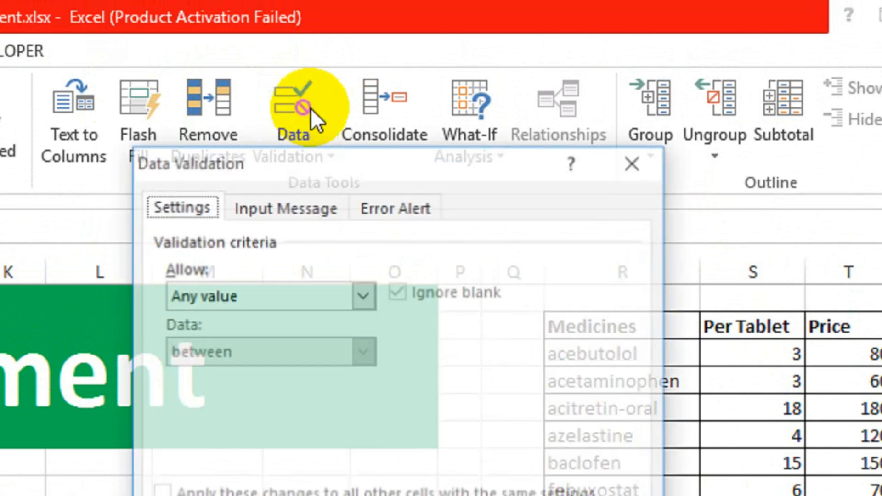
pyautogui.moveTo(291, 170); pyautogui.dragTo(14, 170)
pyautogui.click(8, 299)
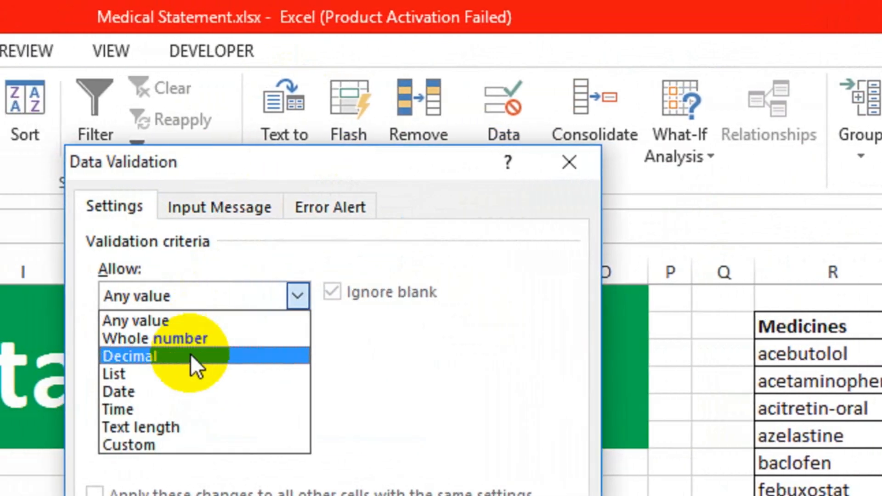
pyautogui.click(190, 374)
pyautogui.click(189, 406)
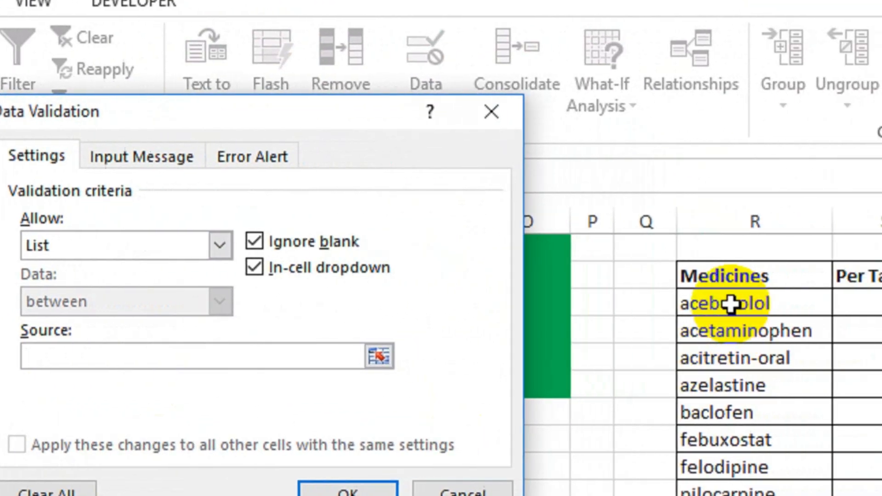
pyautogui.moveTo(791, 304); pyautogui.dragTo(764, 495)
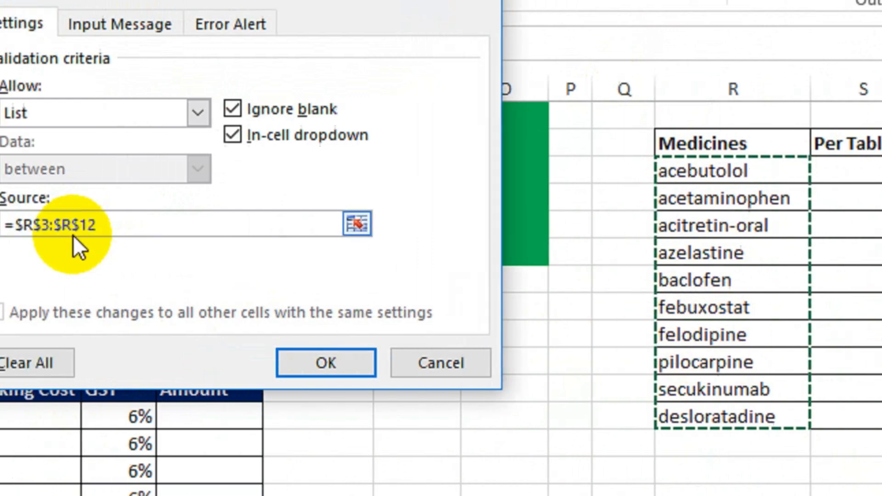
pyautogui.click(237, 363)
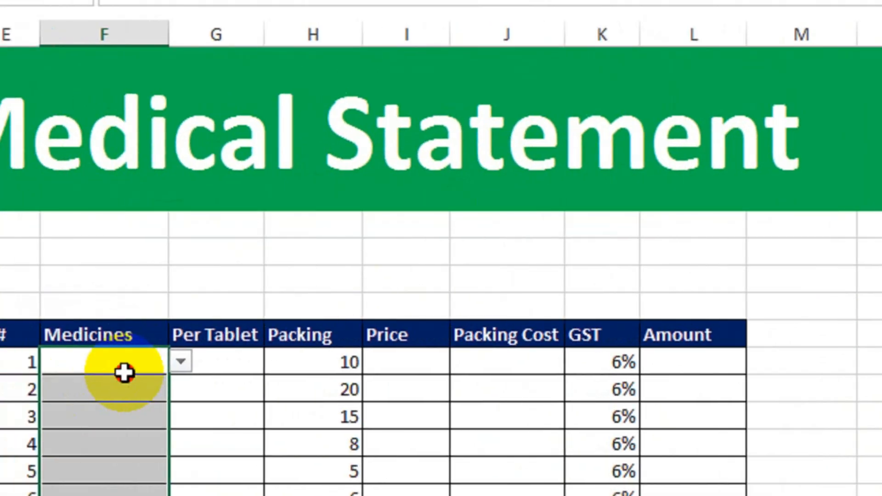
# Look through the medicine dropdown choices in the statement's first row without picking one.
pyautogui.click(4, 382)
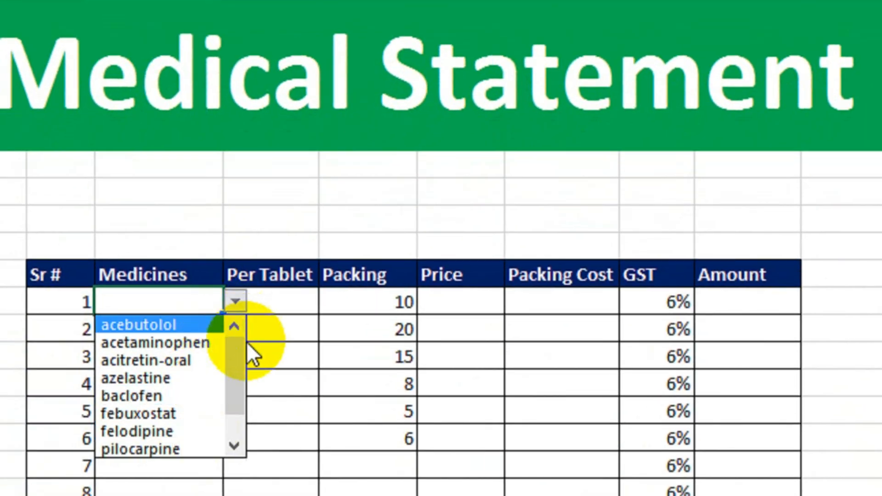
pyautogui.moveTo(236, 372); pyautogui.dragTo(239, 335)
pyautogui.click(288, 299)
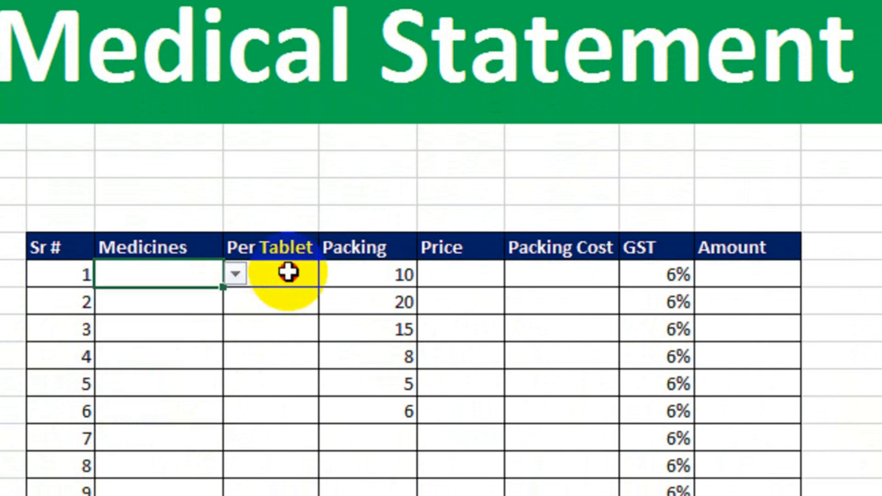
# Enter =VLOOKUP(F12,$R$3:$U$12,2,0) in the first Per Tablet cell of the statement table.
pyautogui.click(288, 273)
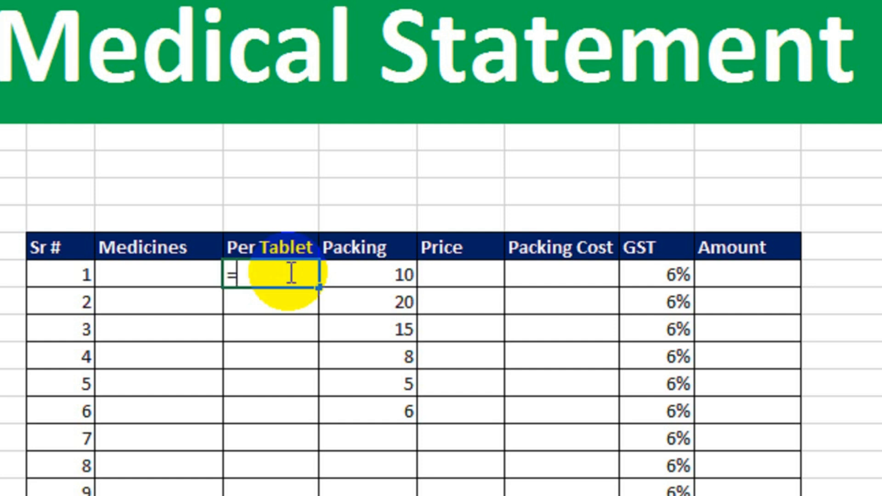
pyautogui.write('vl')
pyautogui.press('Tab')
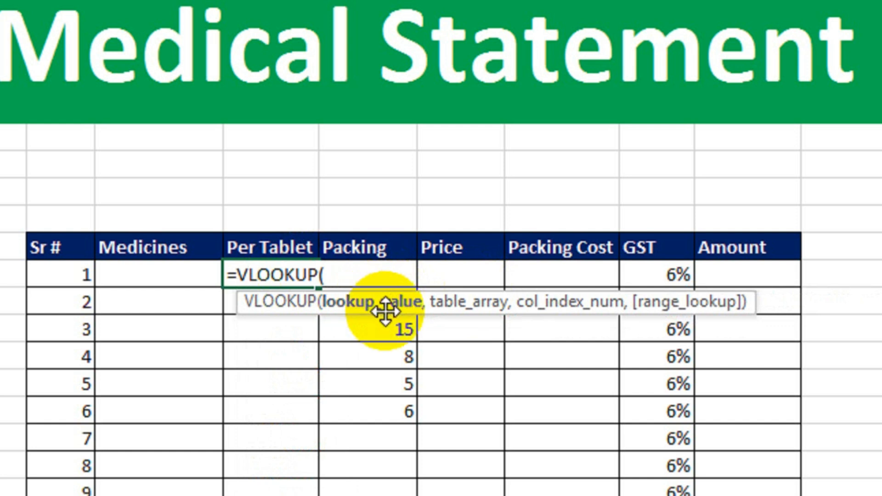
pyautogui.click(209, 285)
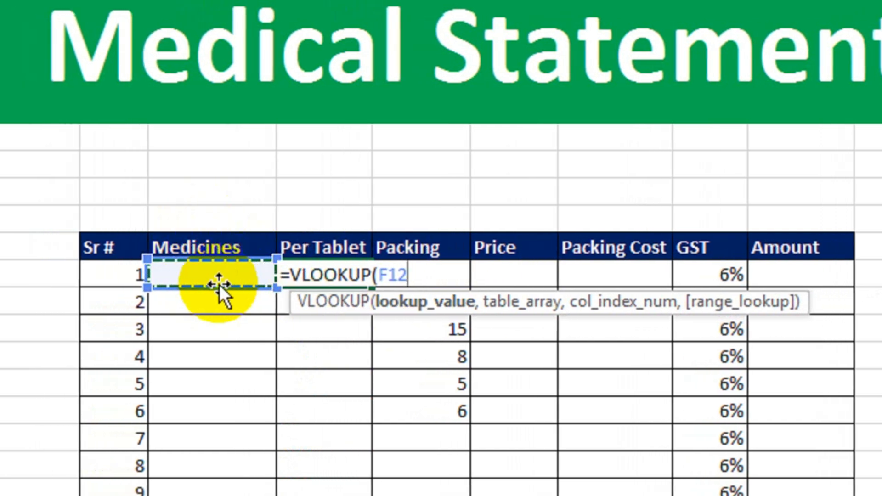
pyautogui.write(',')
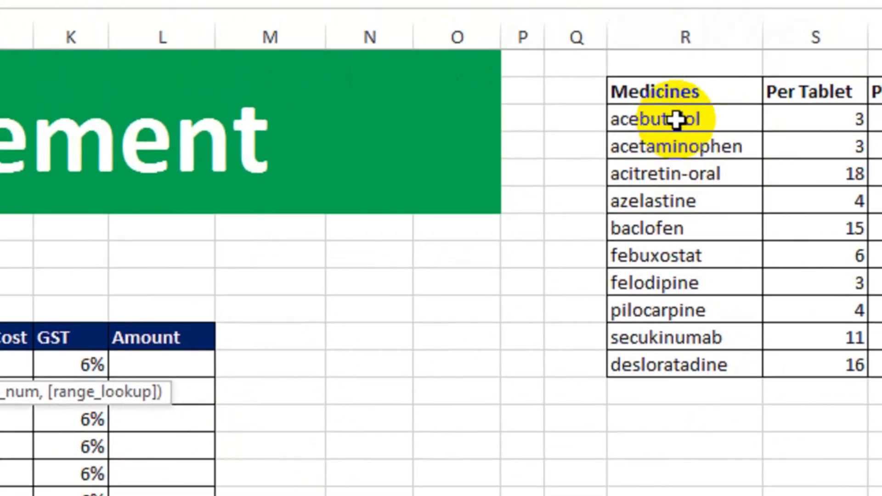
pyautogui.moveTo(679, 123); pyautogui.dragTo(881, 363)
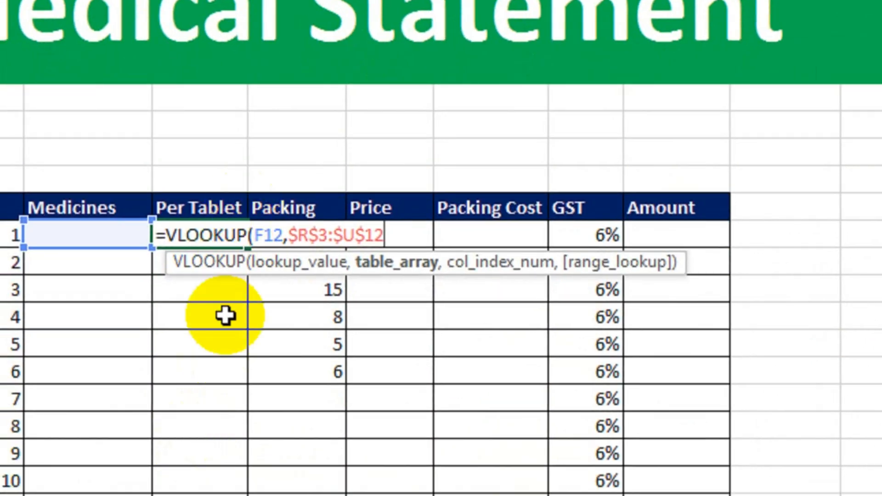
pyautogui.write(',')
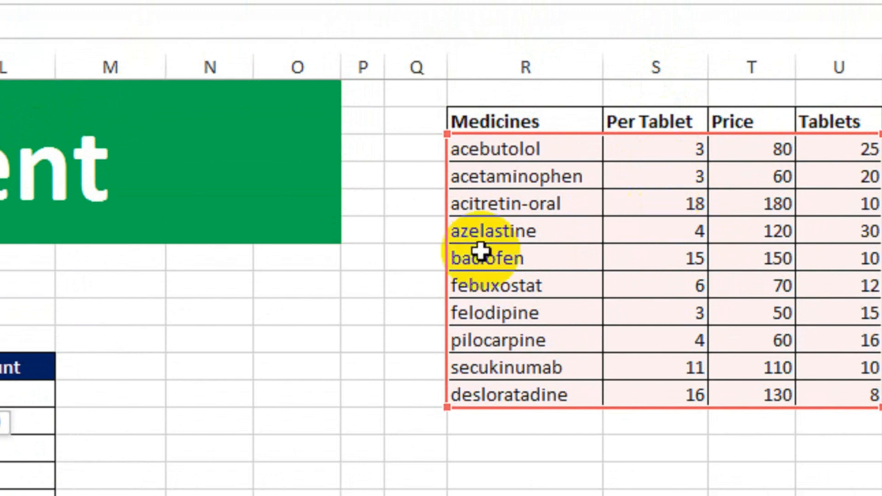
pyautogui.write('2,')
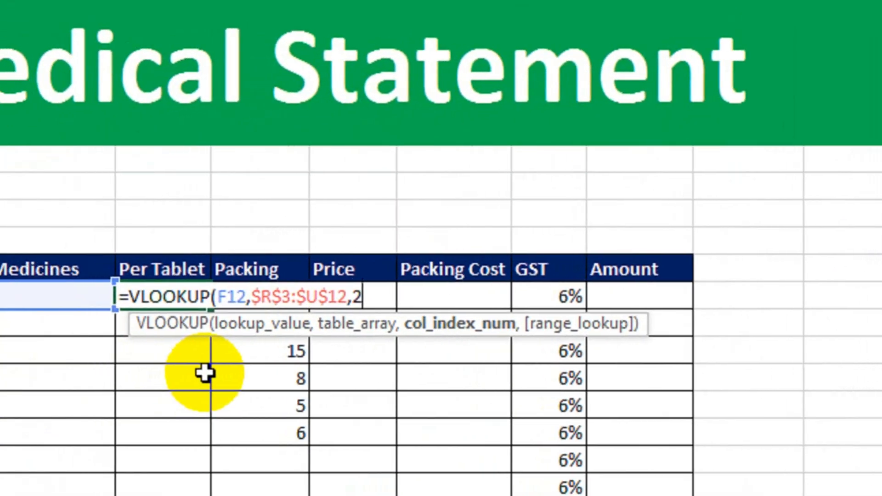
pyautogui.write('0')
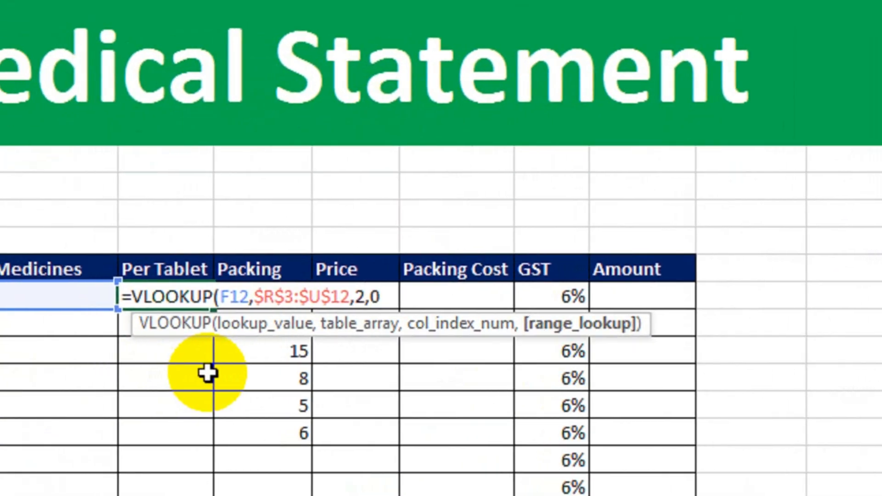
pyautogui.write(')')
pyautogui.press('Return')
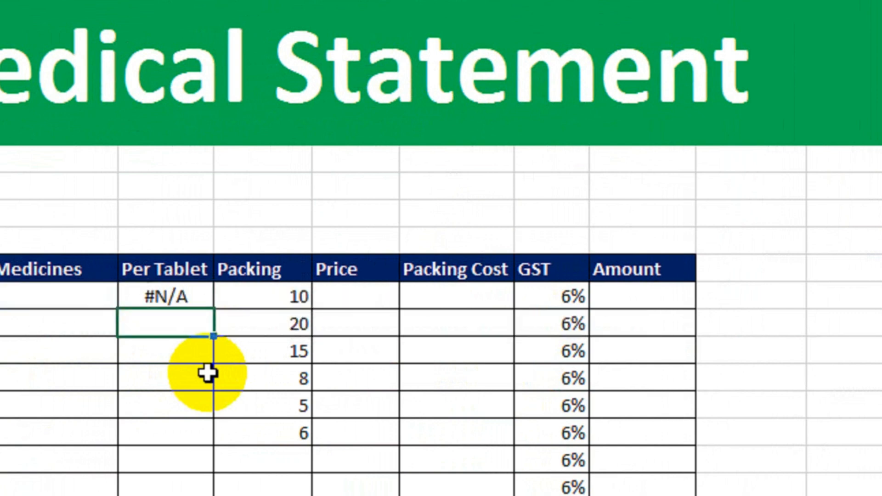
# Wrap the first Per Tablet lookup in IFERROR so it reads =IFERROR(VLOOKUP(F12,$R$3:$U$12,2,0),"").
pyautogui.click(198, 297)
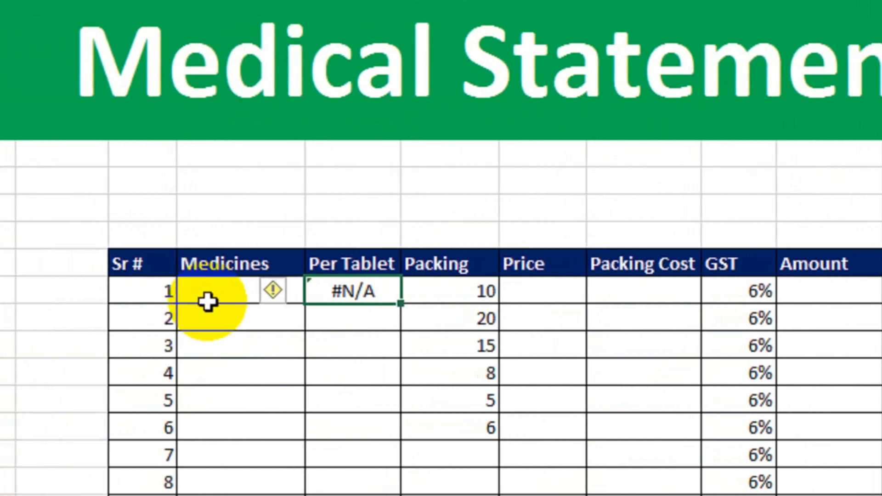
pyautogui.doubleClick(376, 292)
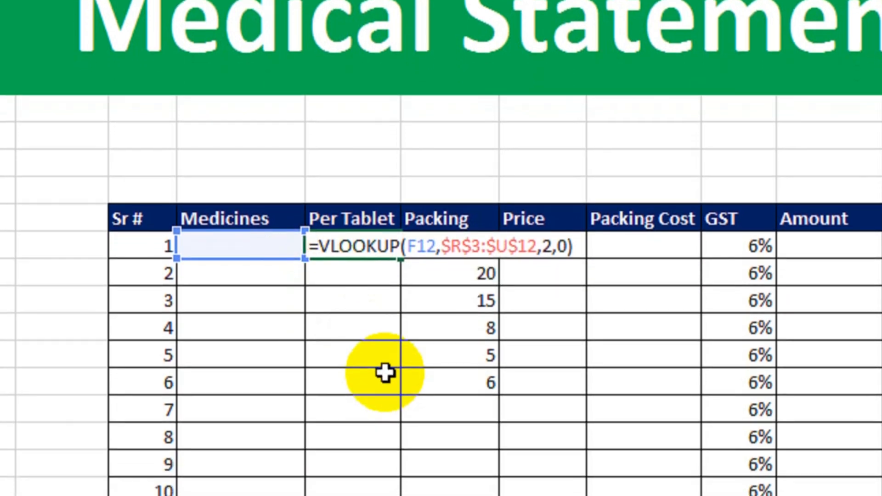
pyautogui.write('ifer')
pyautogui.press('Tab')
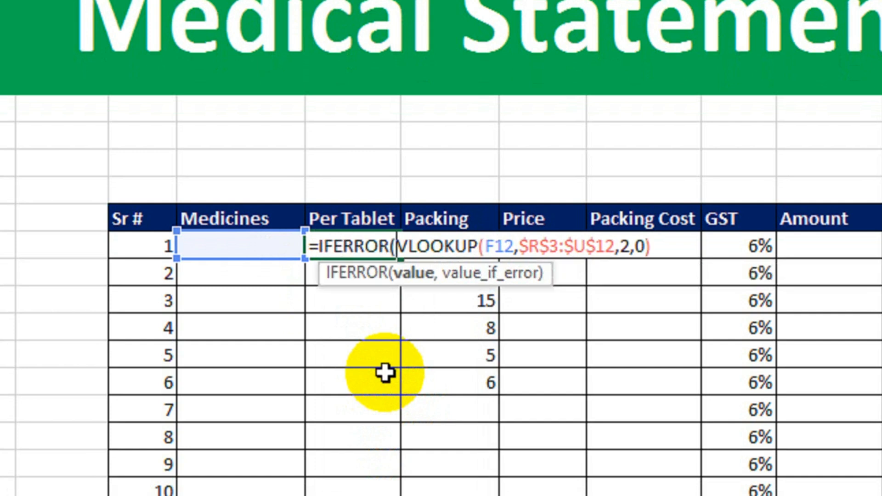
pyautogui.click(658, 248)
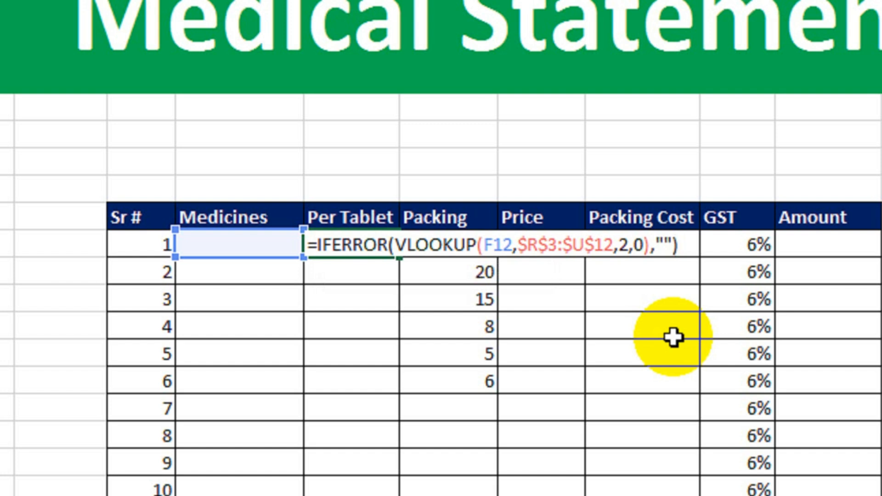
pyautogui.press('Return')
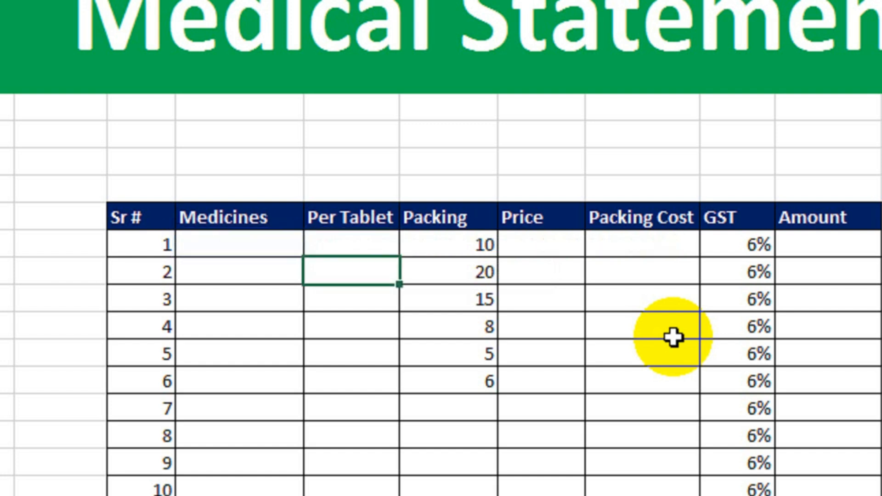
# Fill the IFERROR lookup formula down the statement table's Per Tablet column.
pyautogui.click(374, 247)
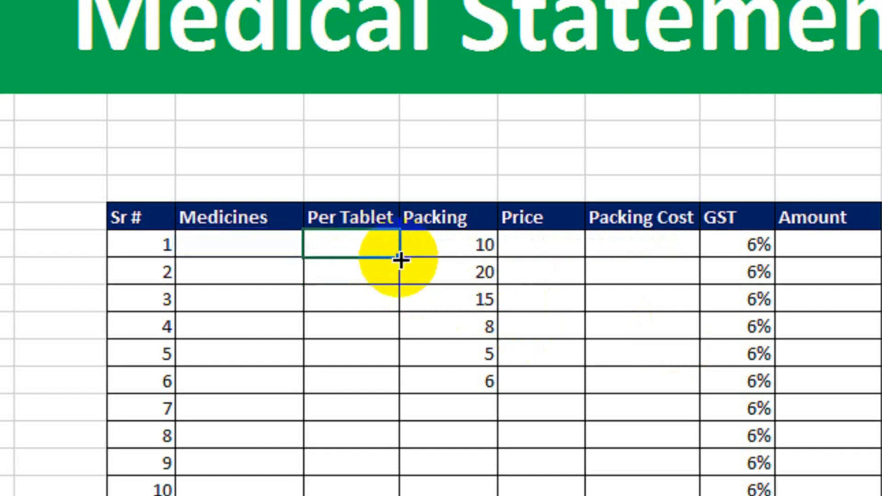
pyautogui.moveTo(401, 260); pyautogui.dragTo(395, 386)
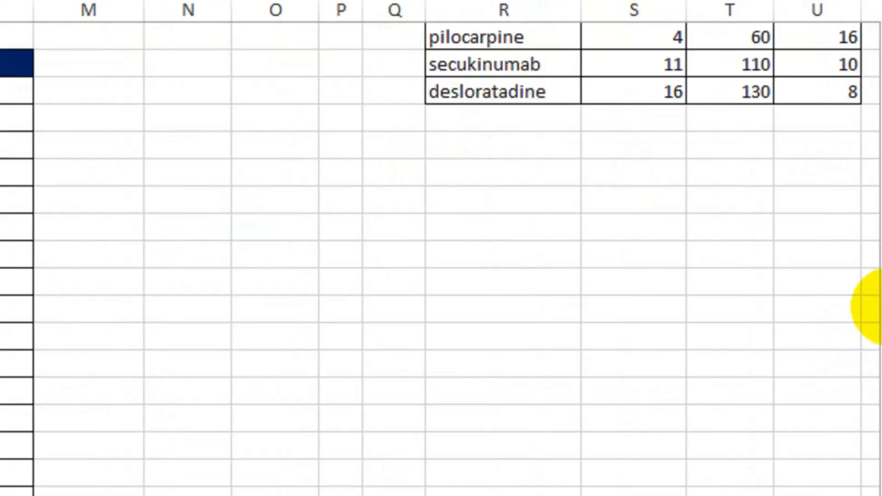
pyautogui.moveTo(881, 299); pyautogui.dragTo(881, 182)
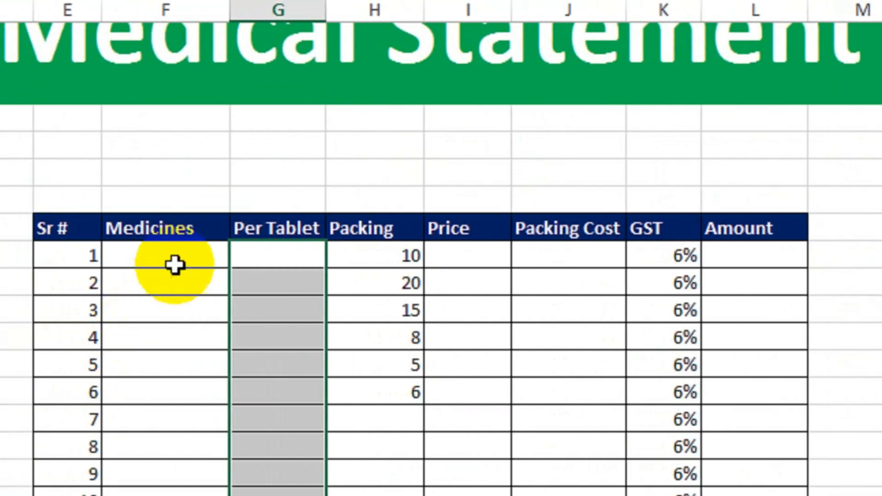
# Choose acebutolol, acetaminophen and azelastine as the medicines for statement rows 1 to 3.
pyautogui.click(178, 259)
pyautogui.click(261, 255)
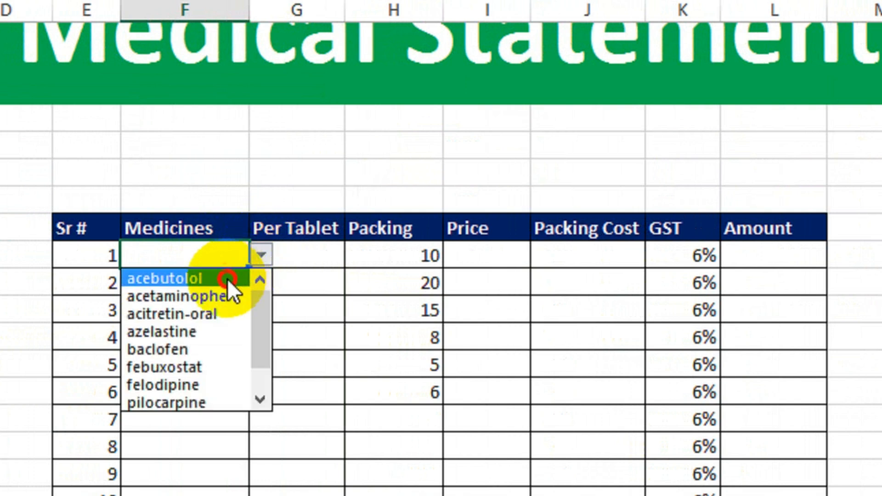
pyautogui.click(228, 277)
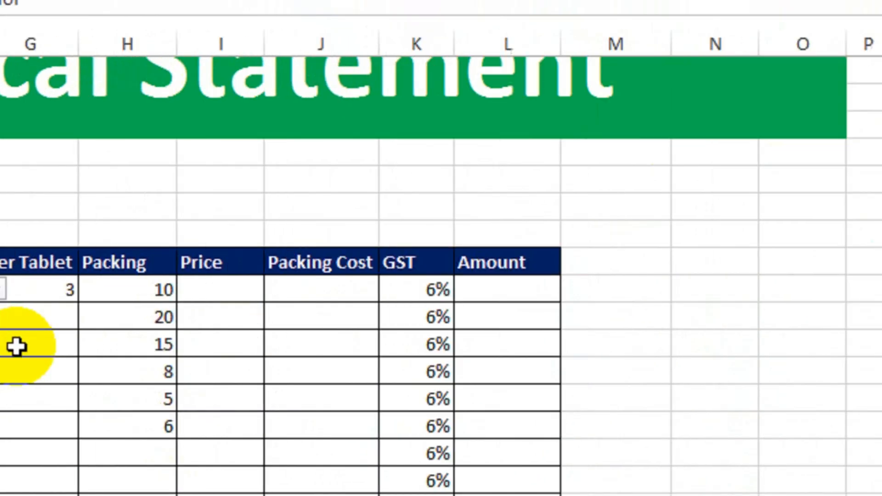
pyautogui.click(276, 286)
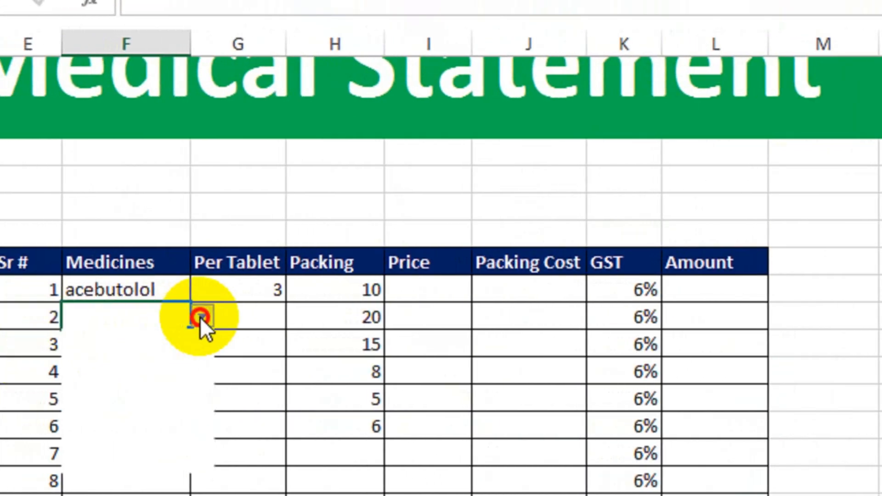
pyautogui.click(163, 317)
pyautogui.click(129, 359)
pyautogui.click(210, 341)
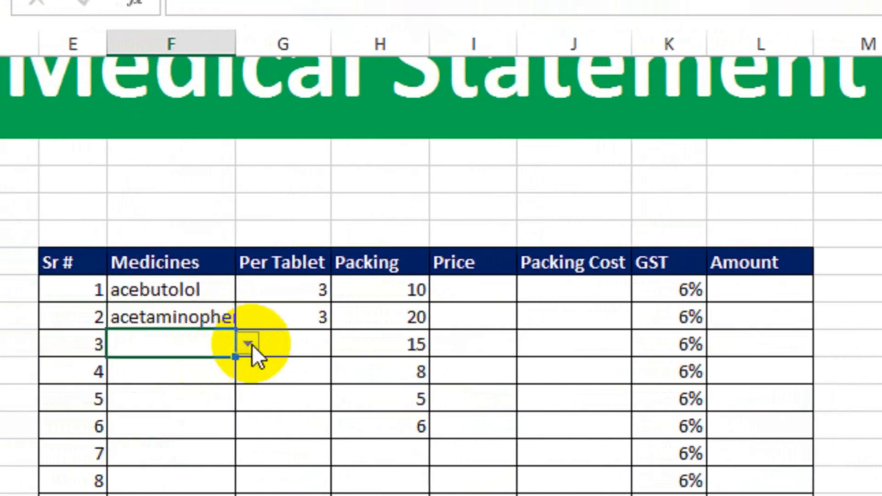
pyautogui.click(248, 345)
pyautogui.click(212, 419)
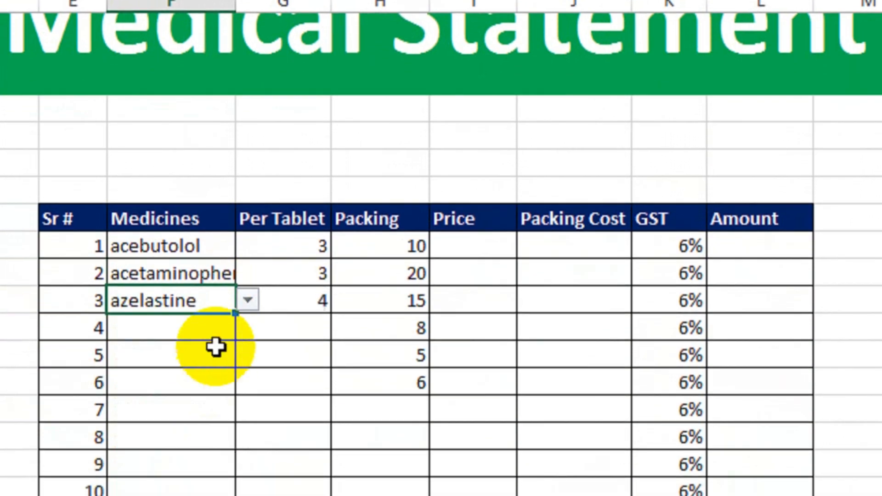
# Choose baclofen, felodipine and pilocarpine for statement rows 4 to 6, and fit the Medicines column width to its entries.
pyautogui.click(216, 330)
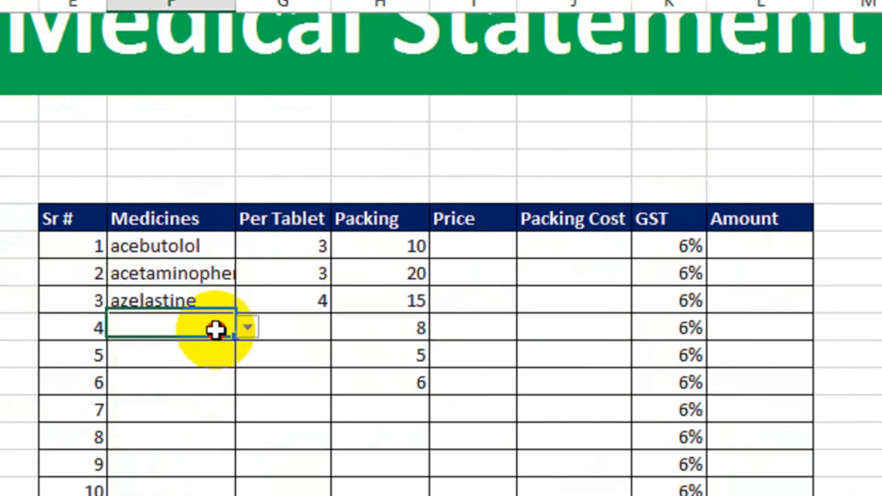
pyautogui.click(248, 336)
pyautogui.click(212, 422)
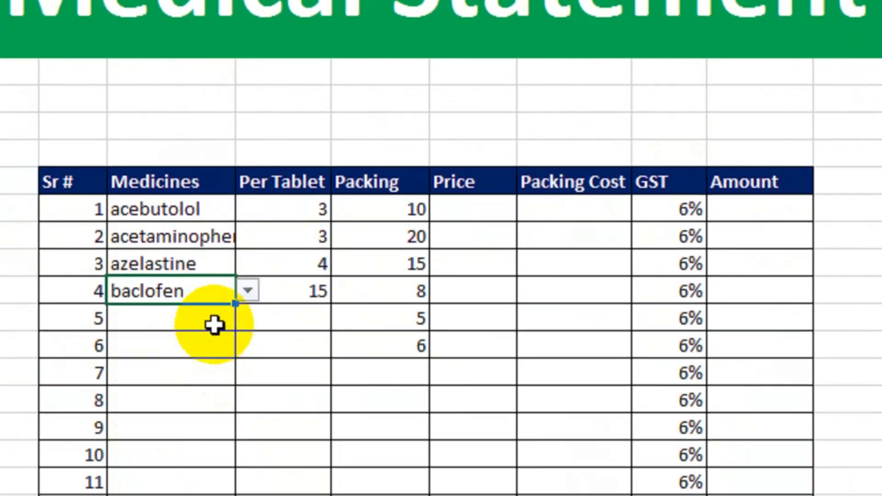
pyautogui.click(216, 319)
pyautogui.click(248, 318)
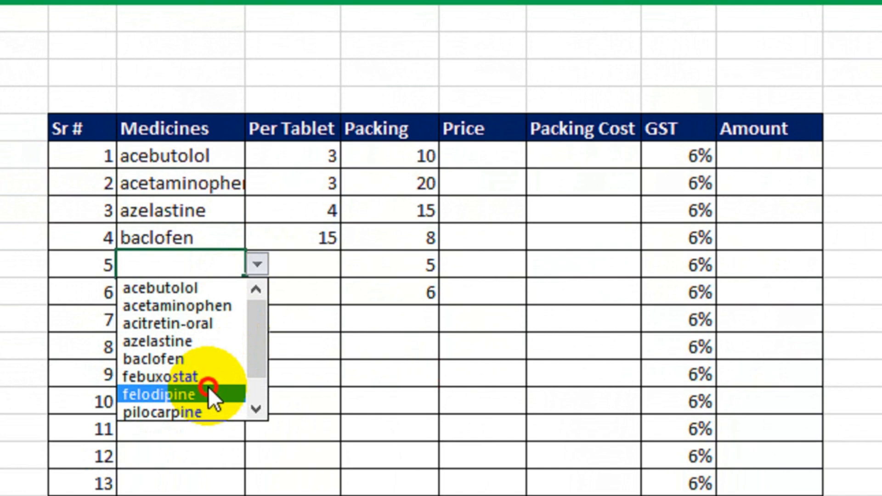
pyautogui.click(208, 388)
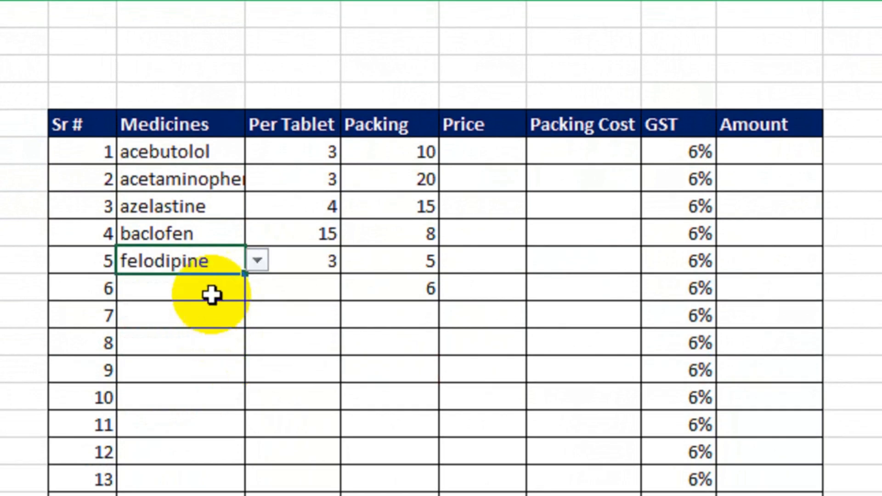
pyautogui.click(211, 294)
pyautogui.click(257, 292)
pyautogui.click(209, 400)
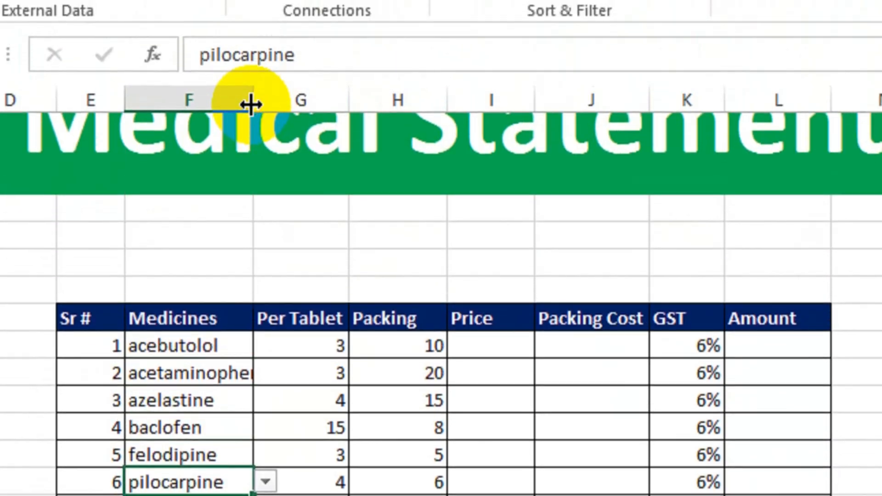
pyautogui.doubleClick(252, 52)
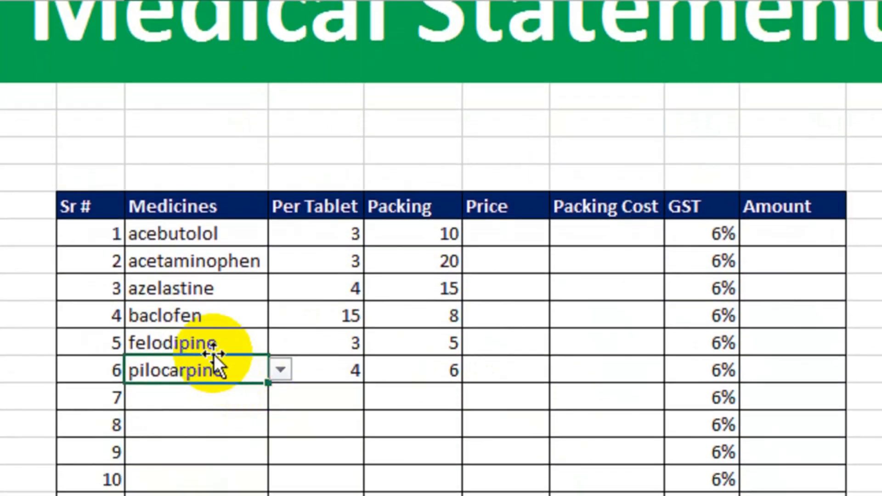
pyautogui.click(211, 376)
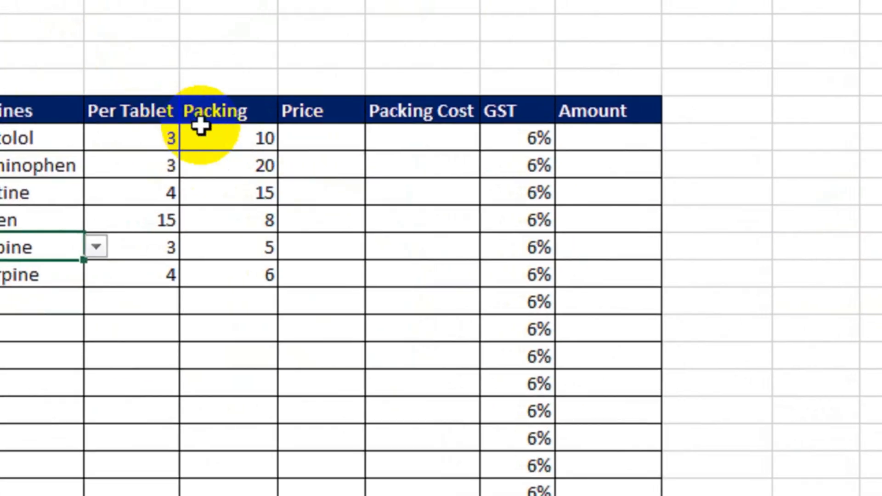
# Enter the lookup =VLOOKUP(F12,$R$3:$U$12,3,0) in the statement table's first Price cell.
pyautogui.click(292, 138)
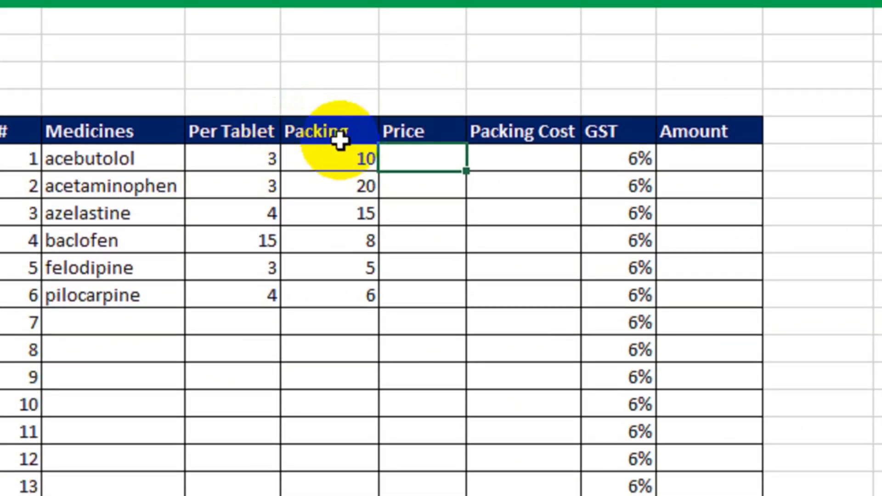
pyautogui.moveTo(340, 141); pyautogui.dragTo(322, 288)
pyautogui.click(437, 175)
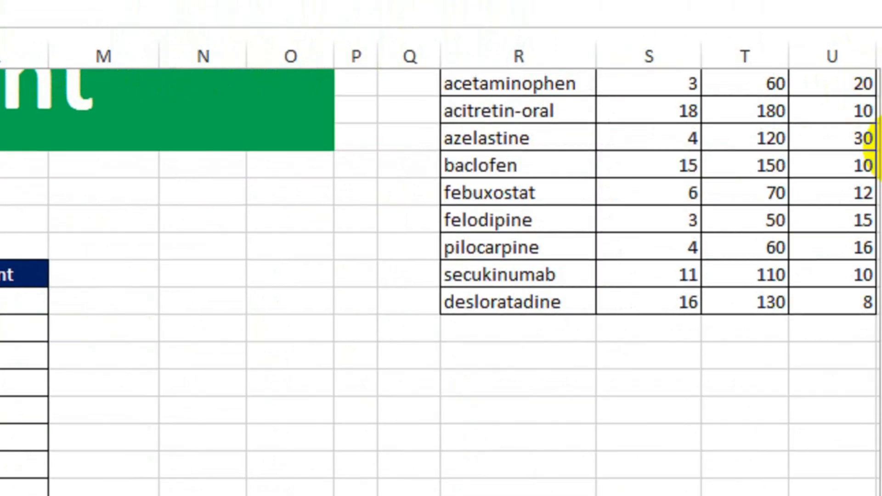
pyautogui.scroll(1, 866, 90)
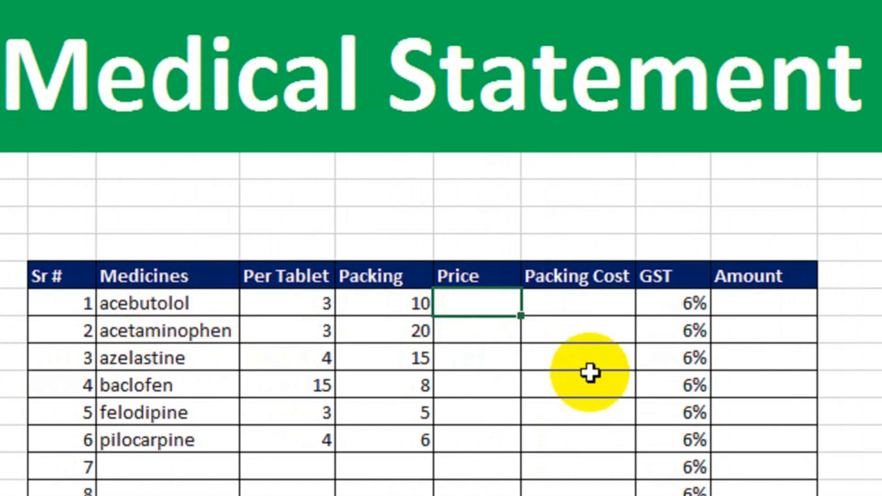
pyautogui.write('vlo')
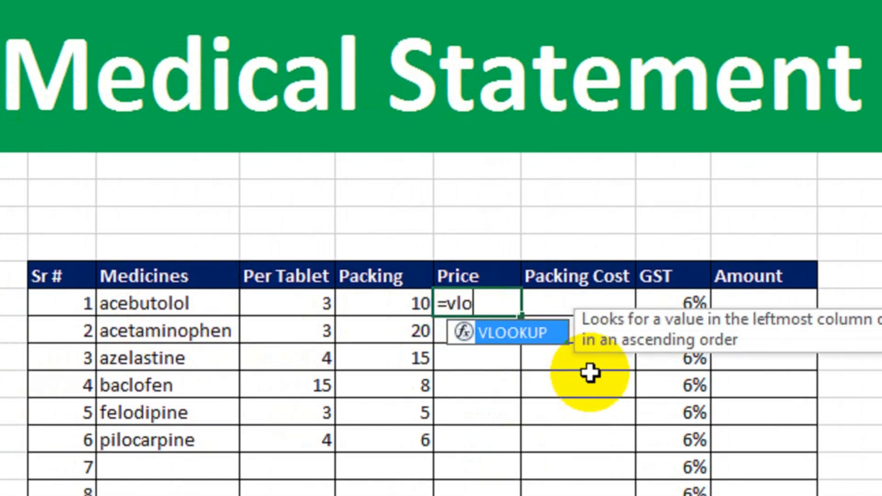
pyautogui.press('Tab')
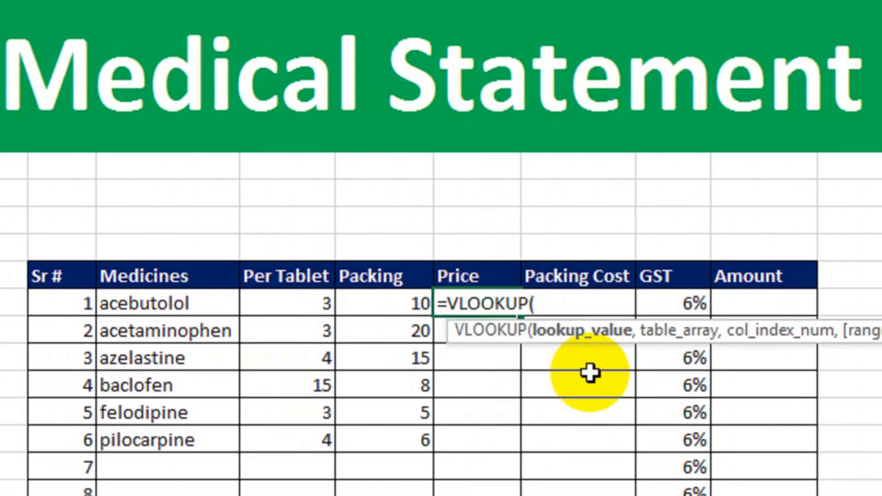
pyautogui.click(202, 304)
pyautogui.write(',')
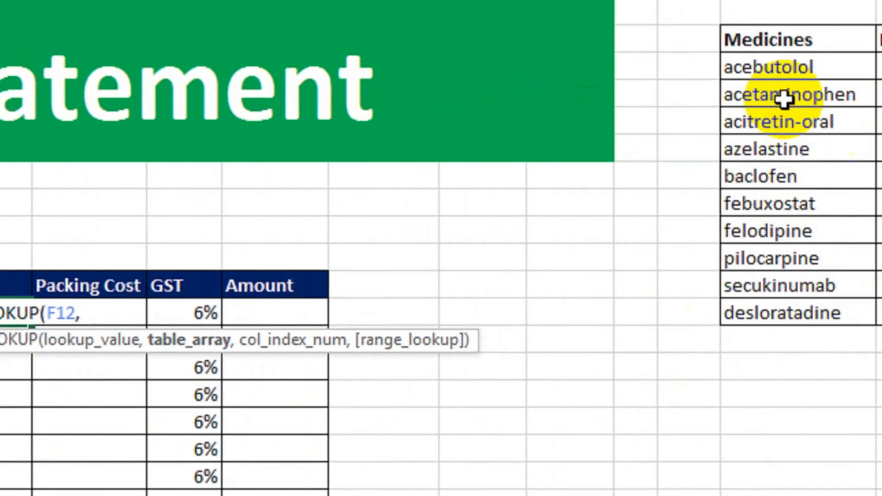
pyautogui.moveTo(763, 69); pyautogui.dragTo(833, 344)
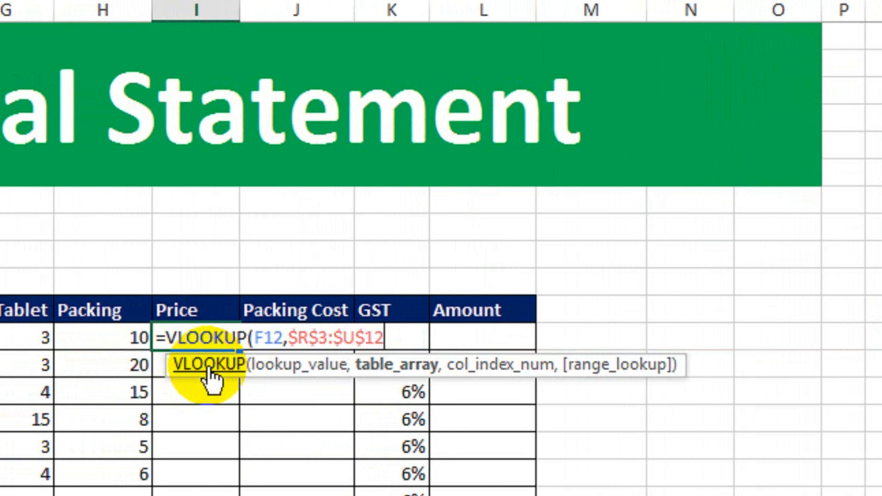
pyautogui.write(',')
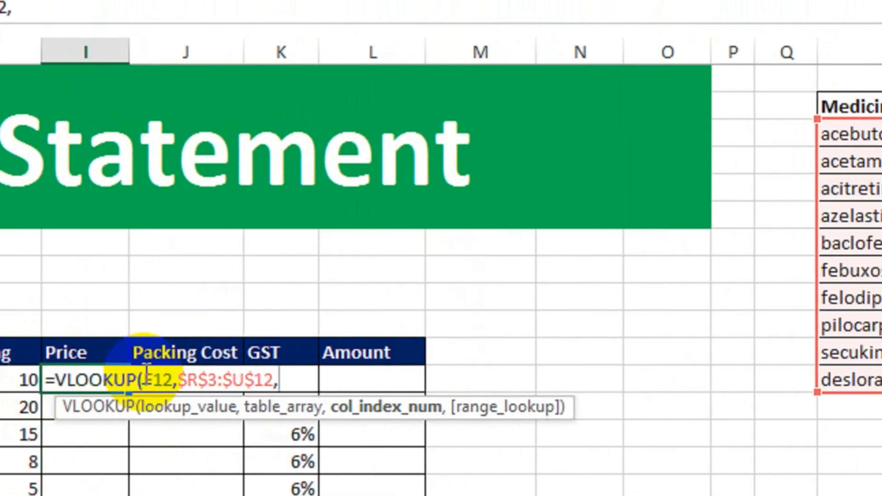
pyautogui.write('3,')
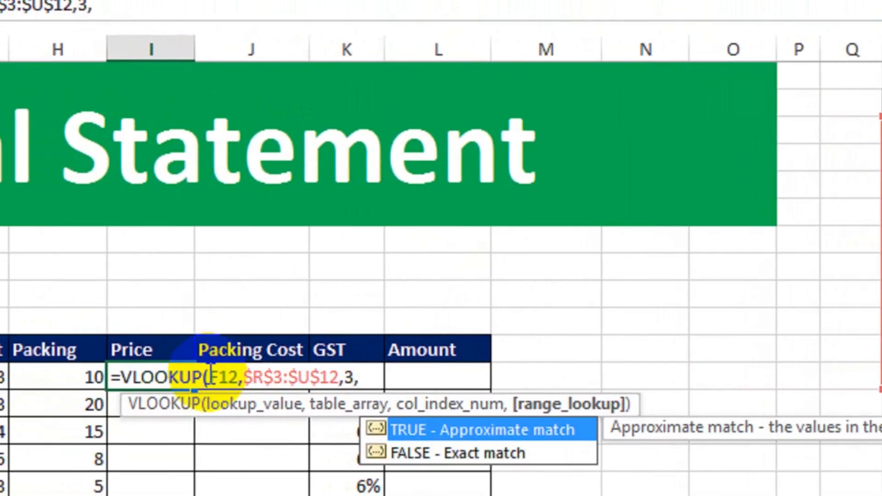
pyautogui.write('0)')
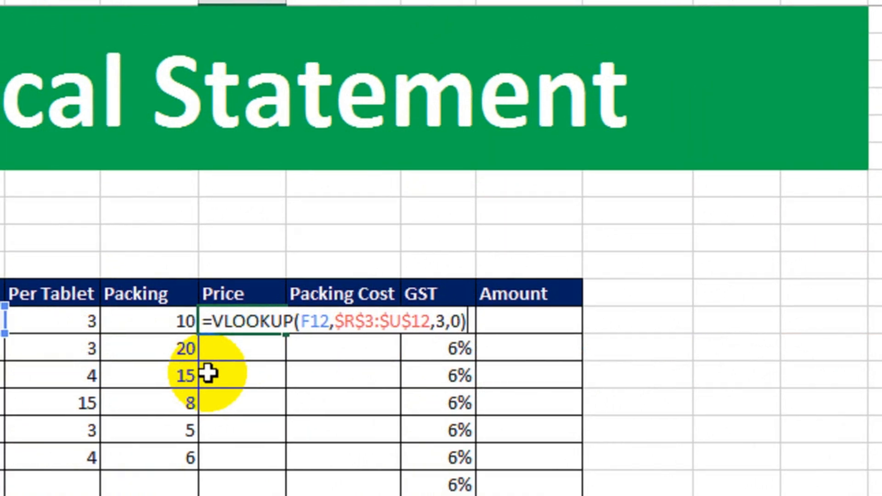
# Wrap the first Price lookup in IFERROR so it reads =IFERROR(VLOOKUP(F12,$R$3:$U$12,3,0),"").
pyautogui.click(211, 321)
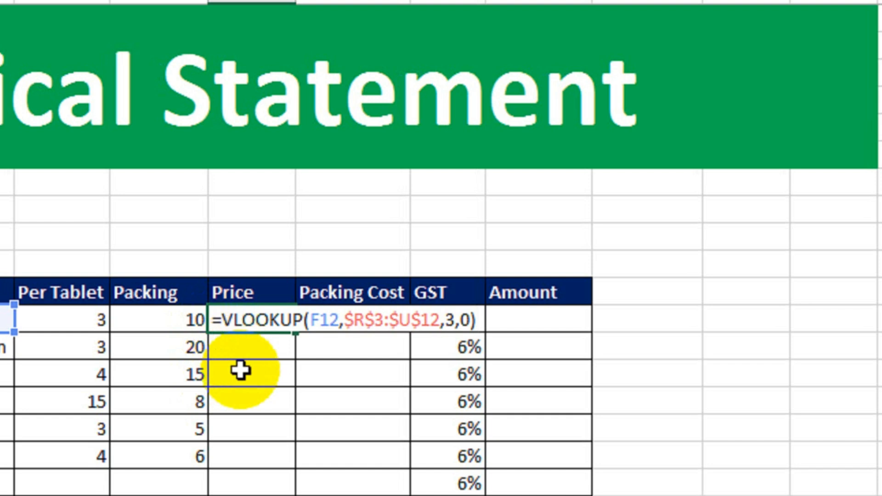
pyautogui.write('ifer')
pyautogui.press('Tab')
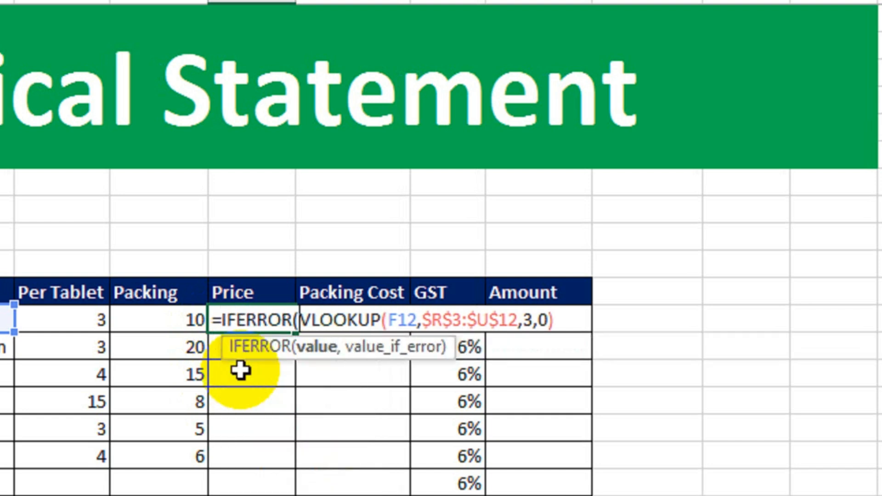
pyautogui.write(',')
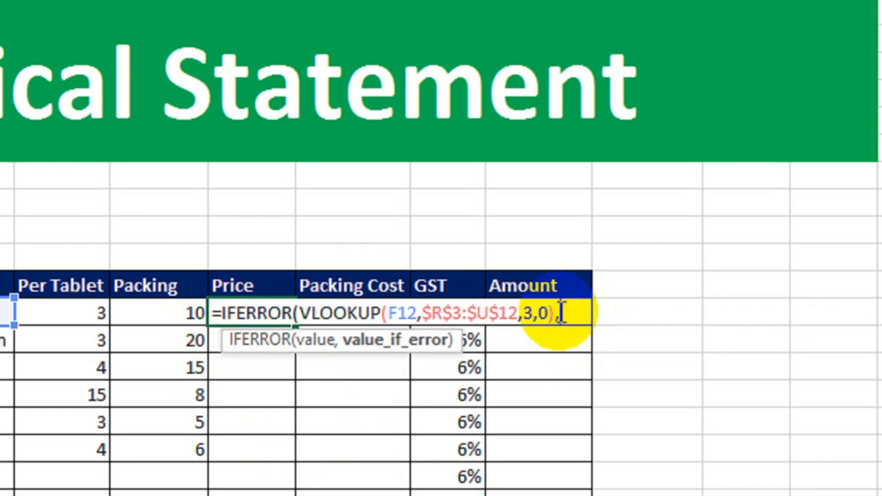
pyautogui.write('"")')
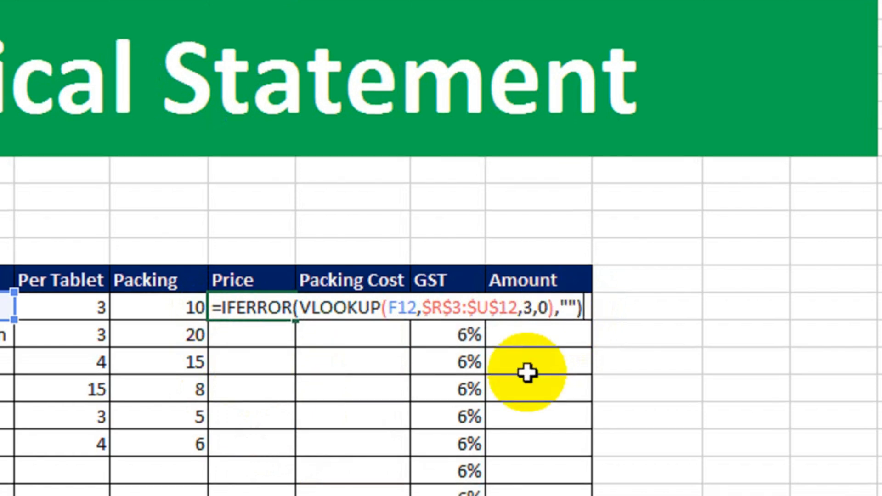
pyautogui.press('Return')
# Fill the IFERROR price lookup down the statement table's Price column.
pyautogui.click(292, 313)
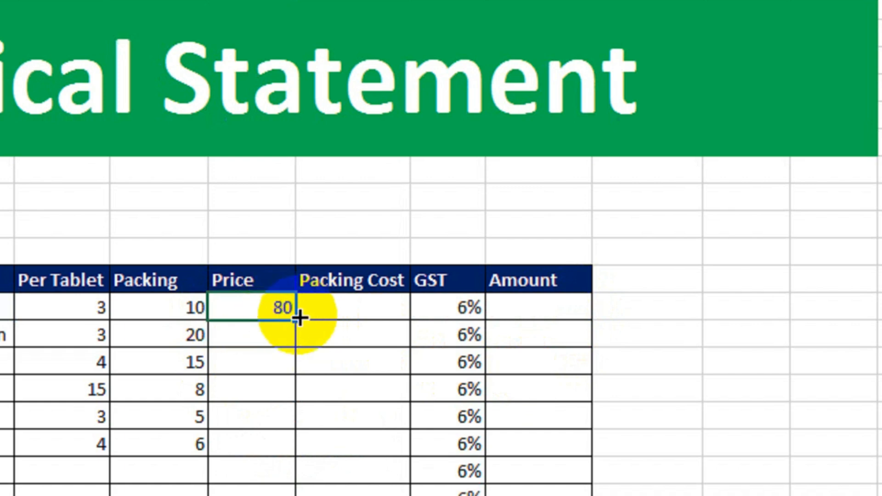
pyautogui.moveTo(296, 319); pyautogui.dragTo(293, 495)
pyautogui.moveTo(293, 458)
pyautogui.mouseDown()
pyautogui.moveTo(287, 495)
pyautogui.moveTo(294, 445)
pyautogui.mouseUp()
pyautogui.moveTo(294, 384); pyautogui.dragTo(294, 385)
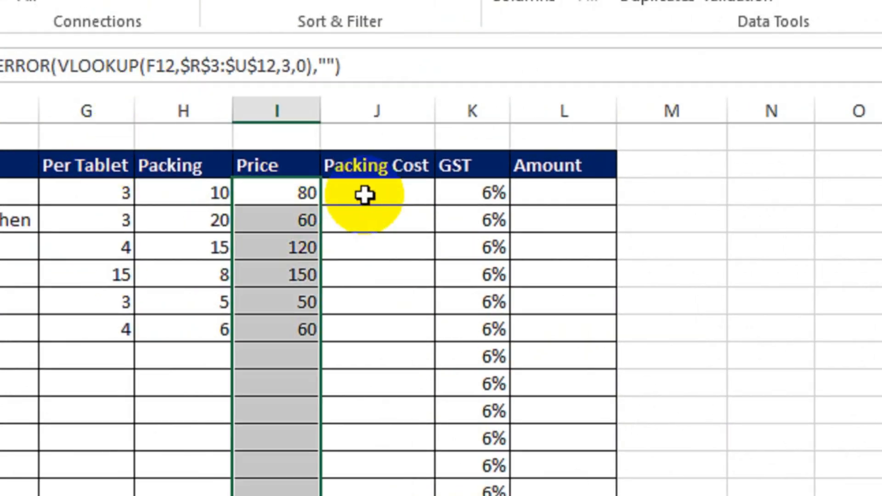
# Calculate the first Packing Cost as price times packing with the formula =I12*H12.
pyautogui.click(366, 195)
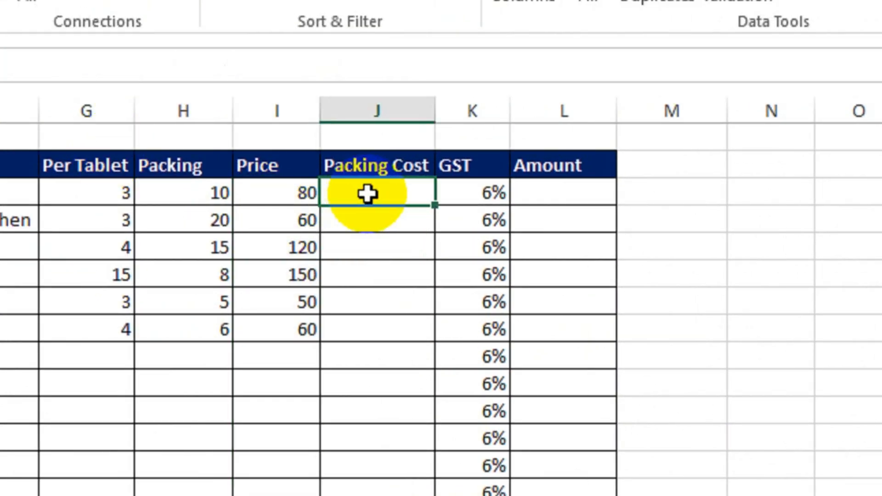
pyautogui.moveTo(873, 345); pyautogui.dragTo(861, 187)
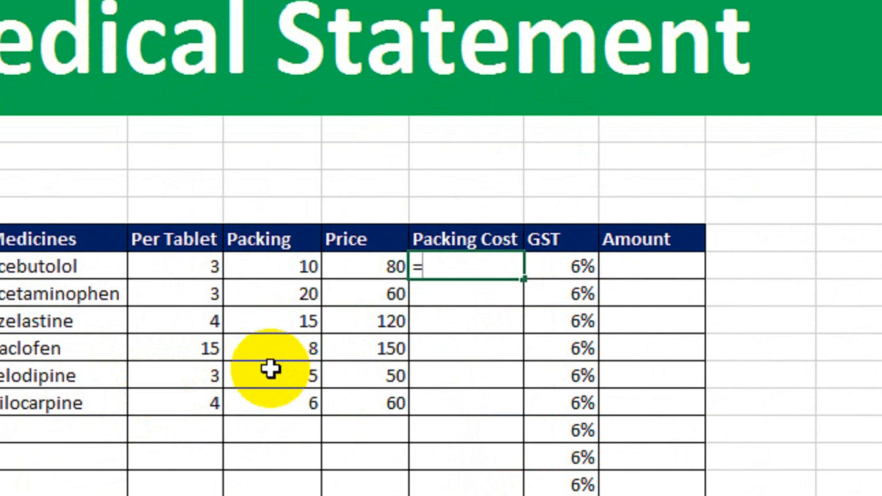
pyautogui.click(360, 272)
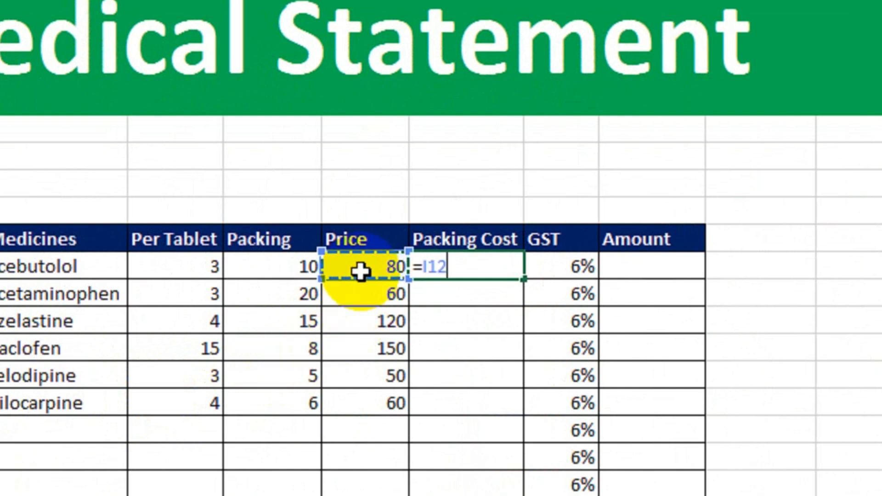
pyautogui.write('*')
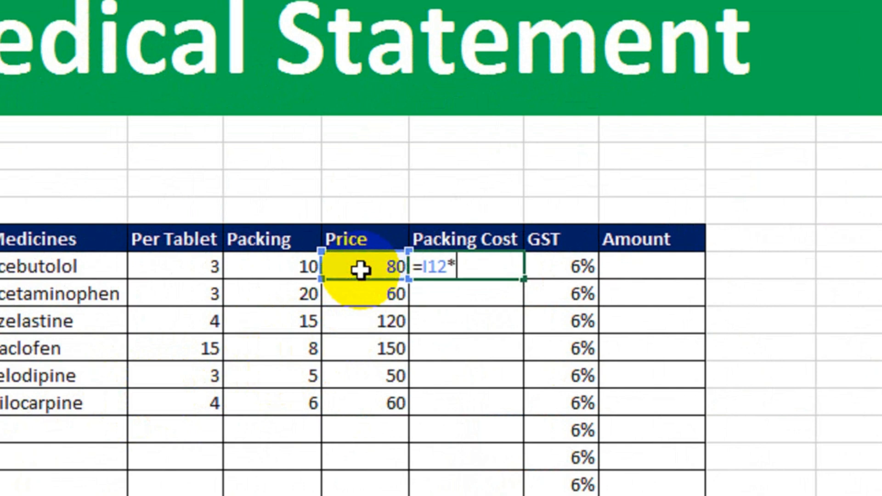
pyautogui.click(289, 258)
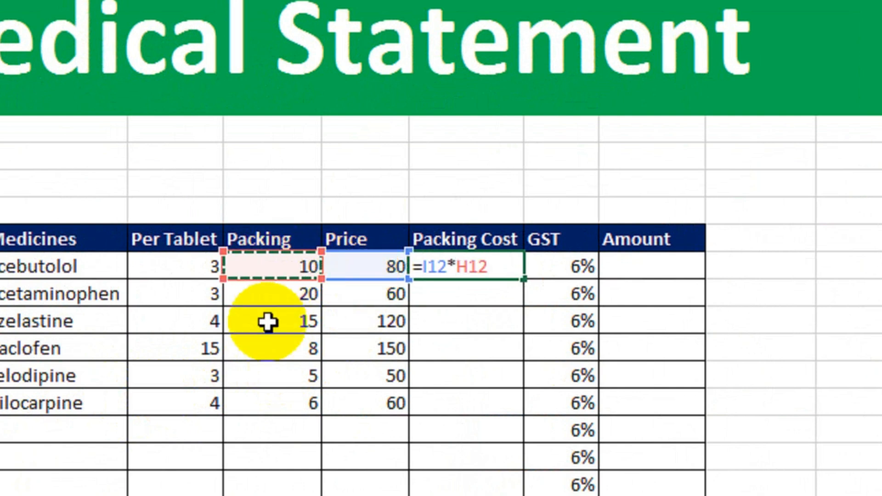
pyautogui.press('Return')
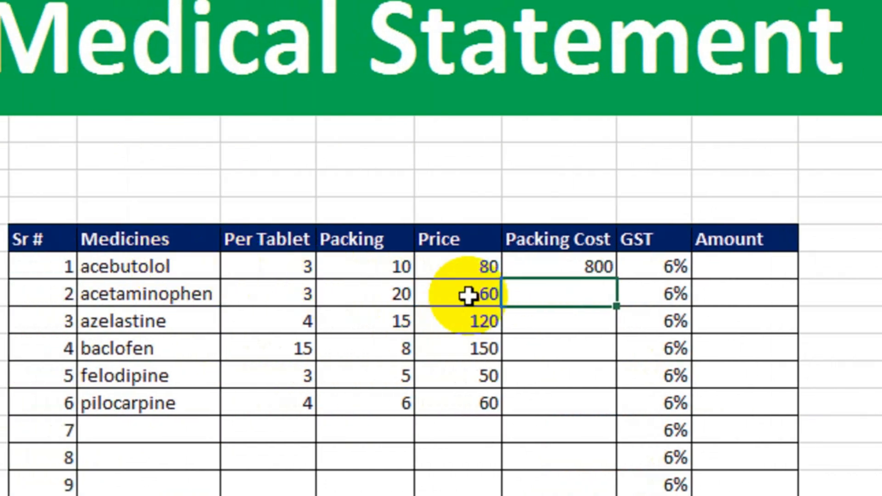
# Fill the plain price-times-packing formula down the Packing Cost column.
pyautogui.click(460, 266)
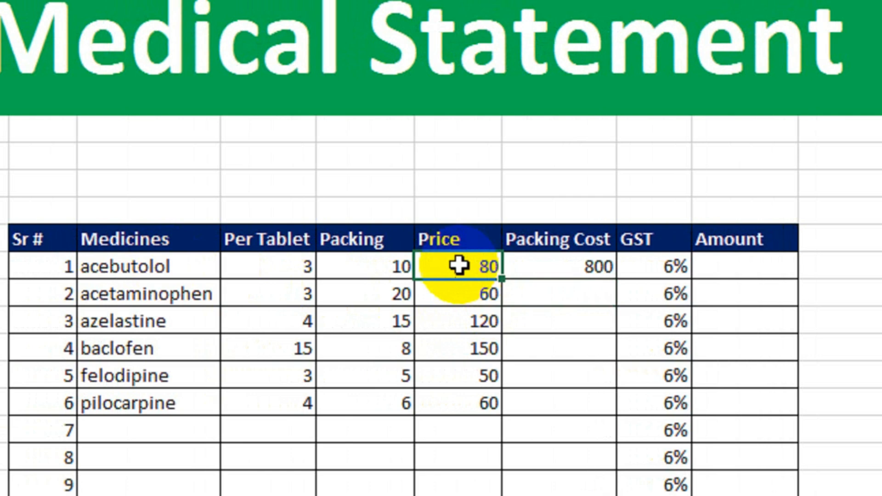
pyautogui.click(378, 265)
pyautogui.click(583, 275)
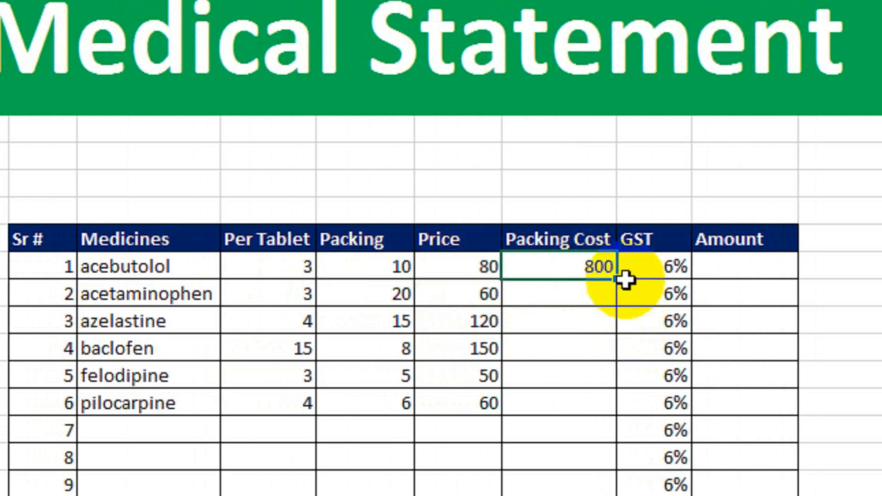
pyautogui.moveTo(618, 280); pyautogui.dragTo(608, 376)
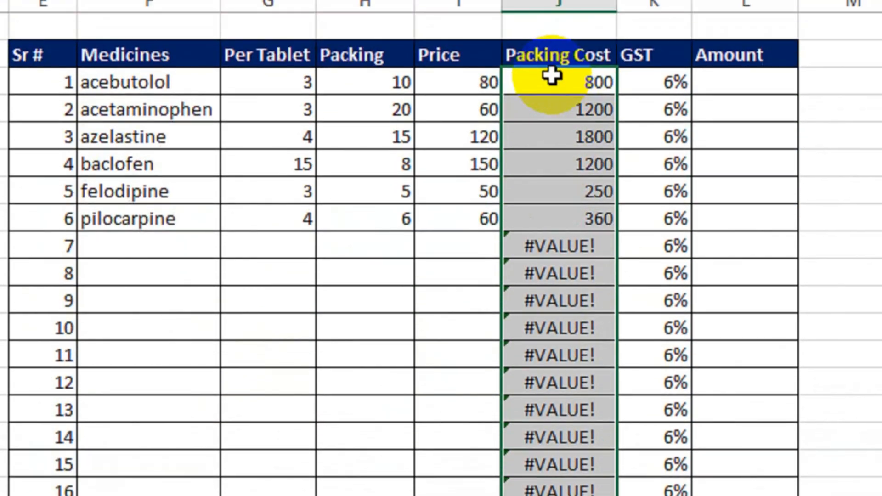
# Wrap the first Packing Cost formula in IFERROR so it reads =IFERROR((I12*H12),"").
pyautogui.doubleClick(545, 118)
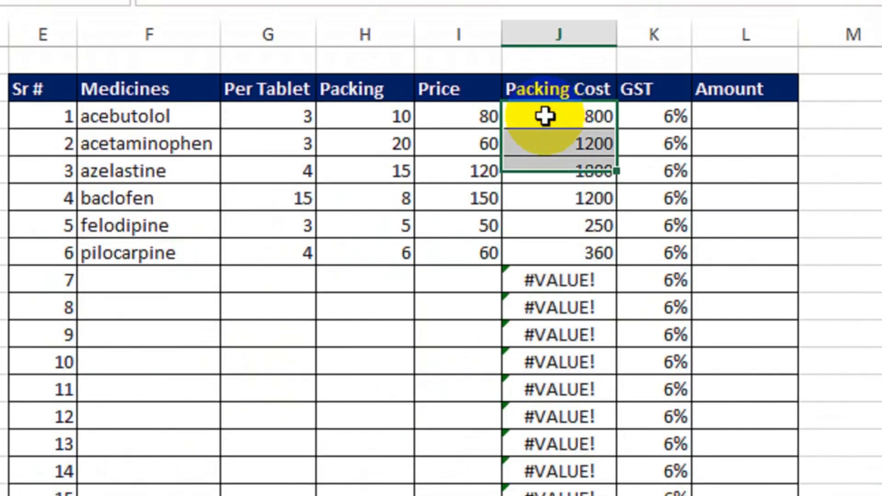
pyautogui.click(518, 125)
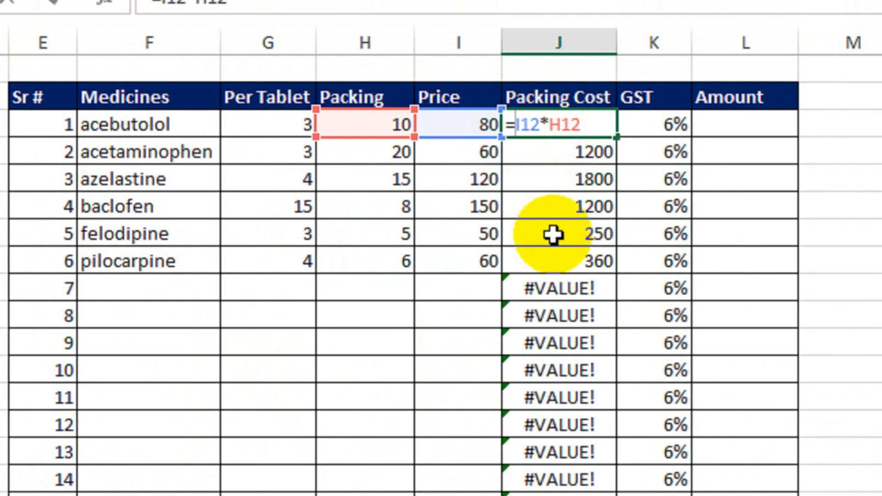
pyautogui.write('ifer')
pyautogui.press('Tab')
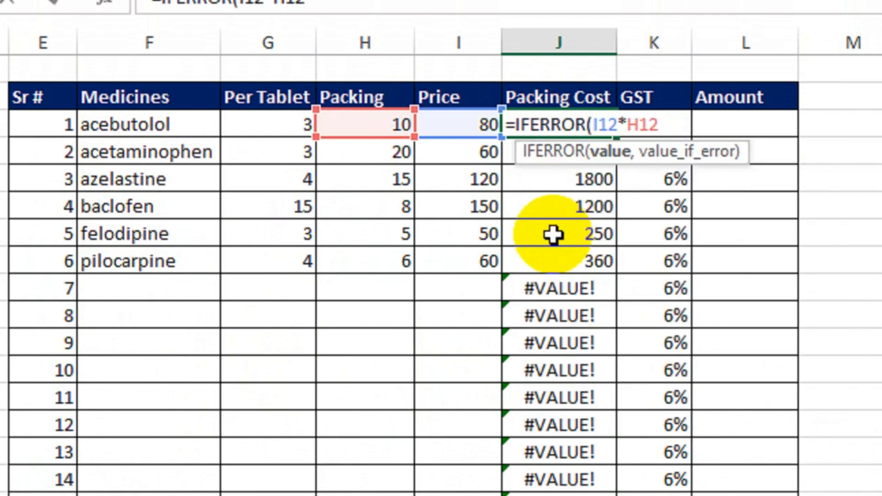
pyautogui.write('(')
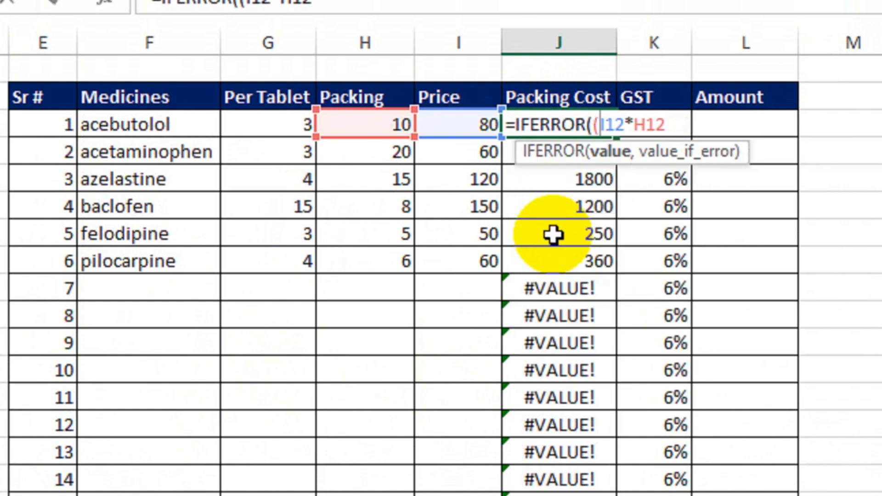
pyautogui.click(670, 129)
pyautogui.write(')')
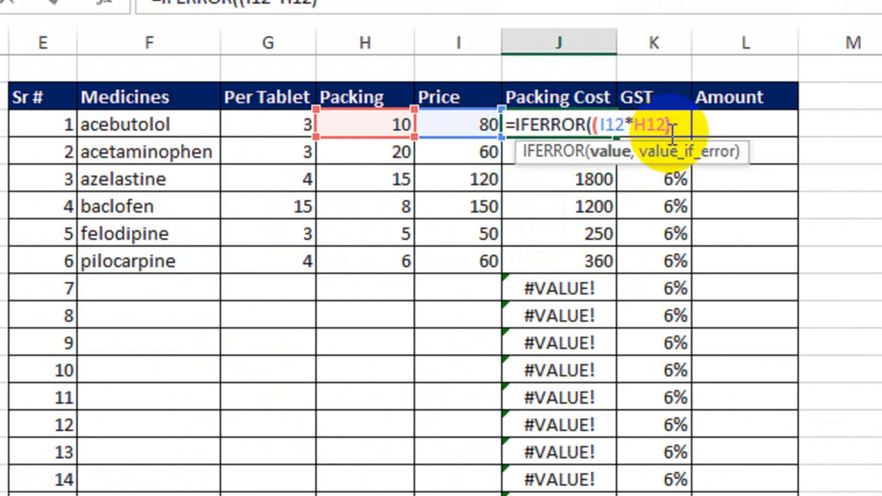
pyautogui.write(',')
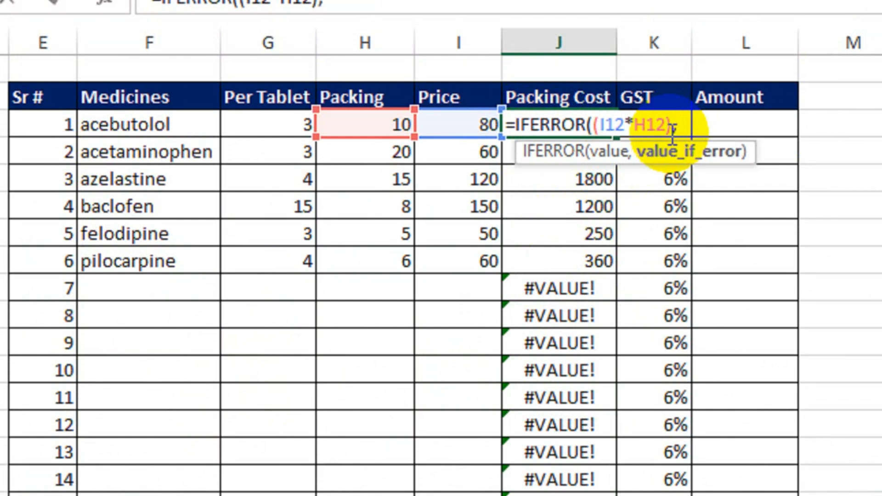
pyautogui.write('"")')
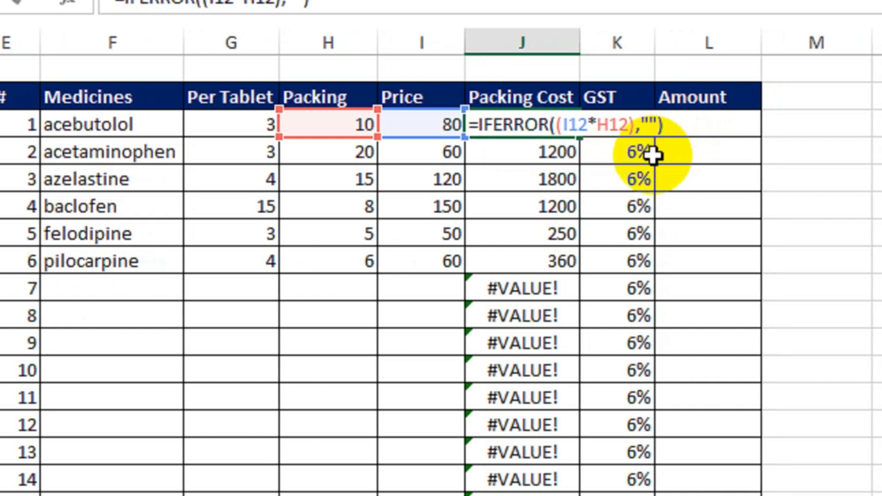
pyautogui.press('Return')
# Fill the IFERROR packing cost formula down the Packing Cost column, replacing the plain formulas.
pyautogui.click(548, 133)
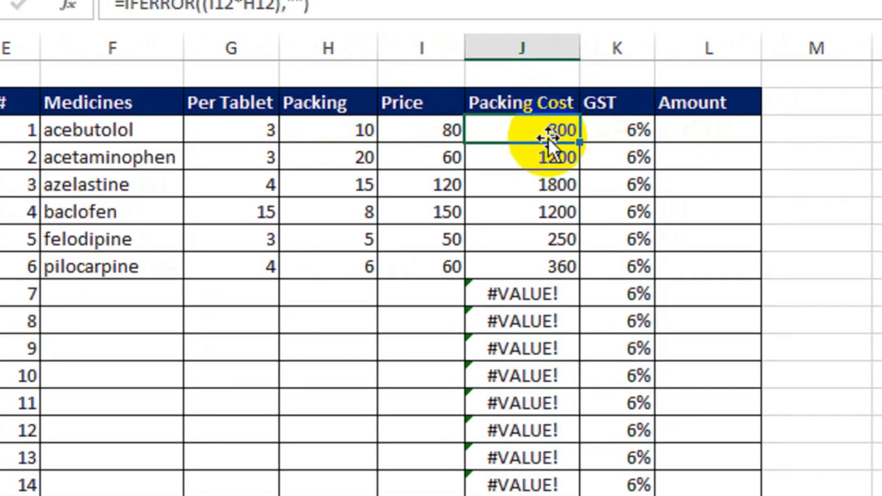
pyautogui.moveTo(580, 143); pyautogui.dragTo(524, 495)
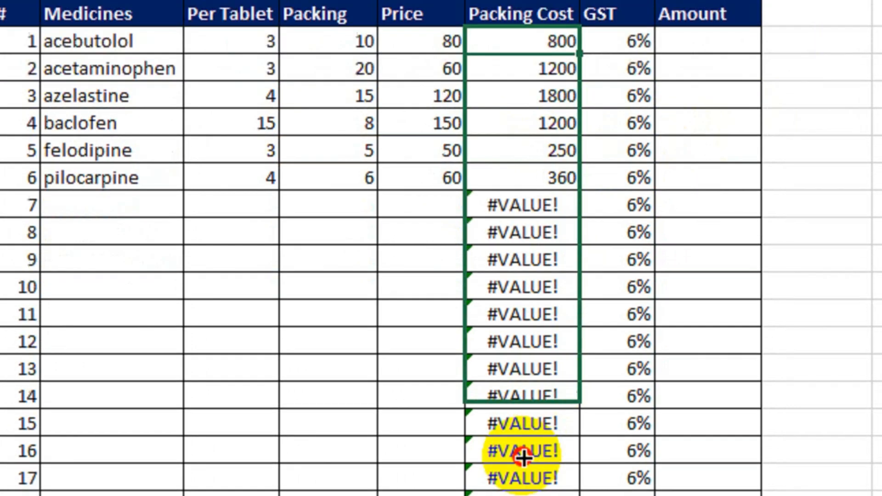
pyautogui.moveTo(524, 457); pyautogui.dragTo(512, 495)
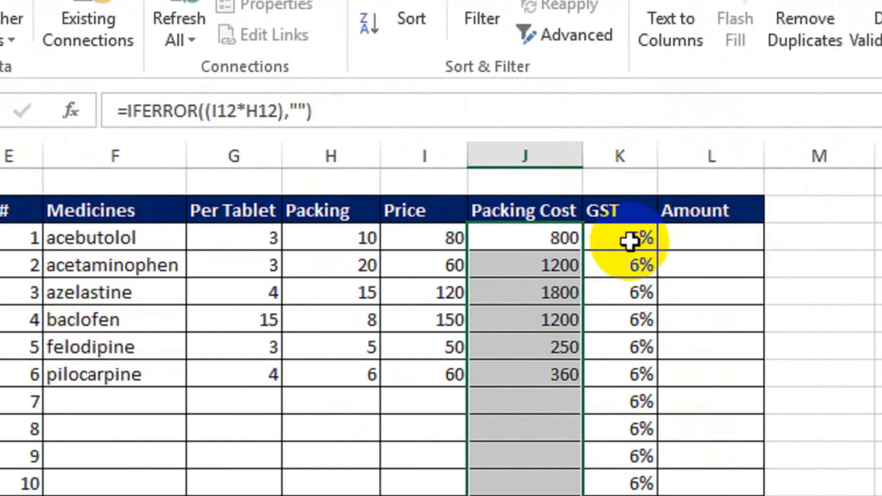
# Calculate the first Amount as packing cost times GST with the formula =(J12*K12).
pyautogui.click(721, 239)
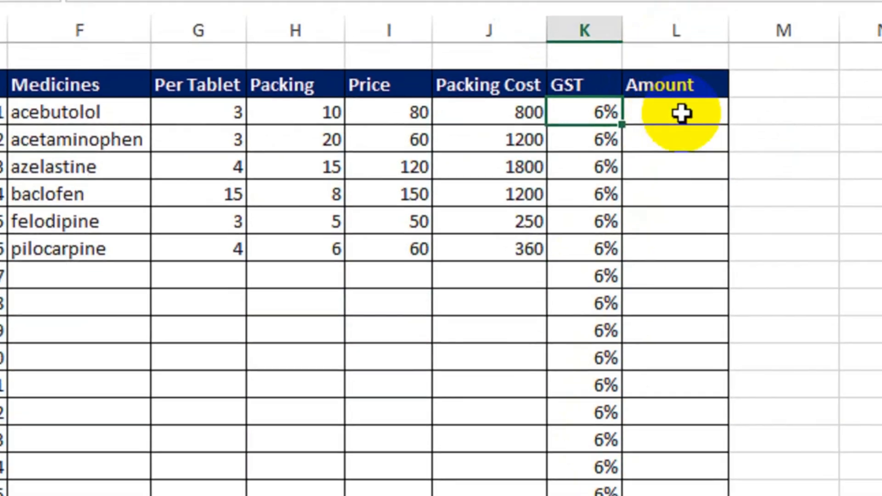
pyautogui.click(681, 113)
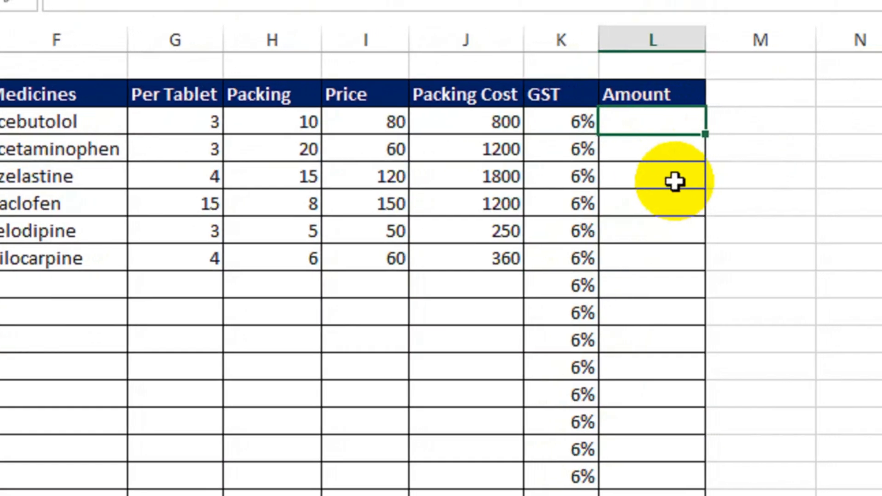
pyautogui.write('=(')
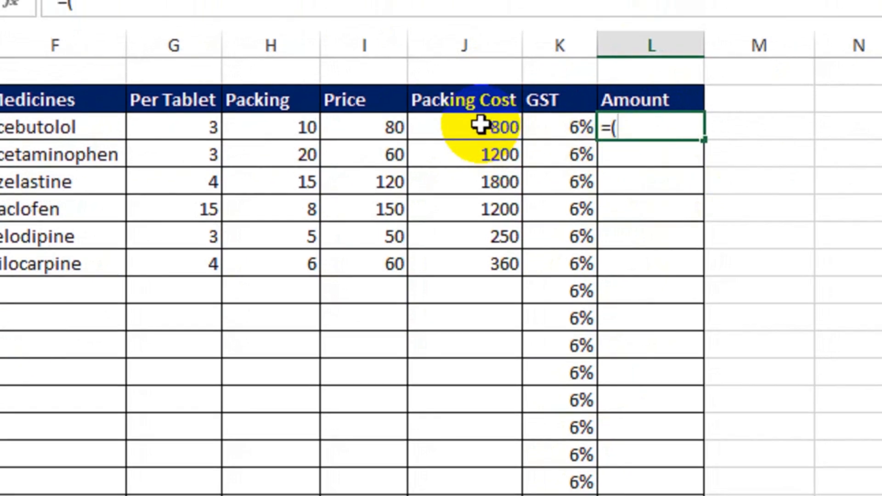
pyautogui.click(481, 125)
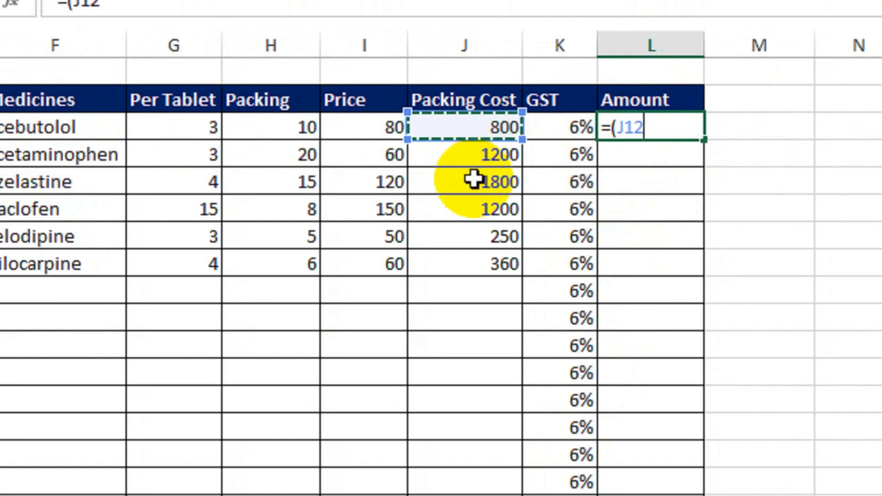
pyautogui.write('*')
pyautogui.click(554, 129)
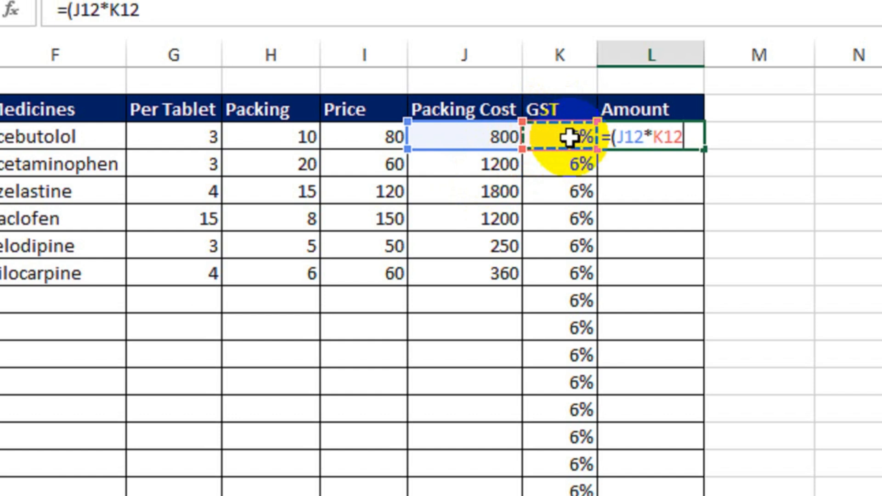
pyautogui.write(')')
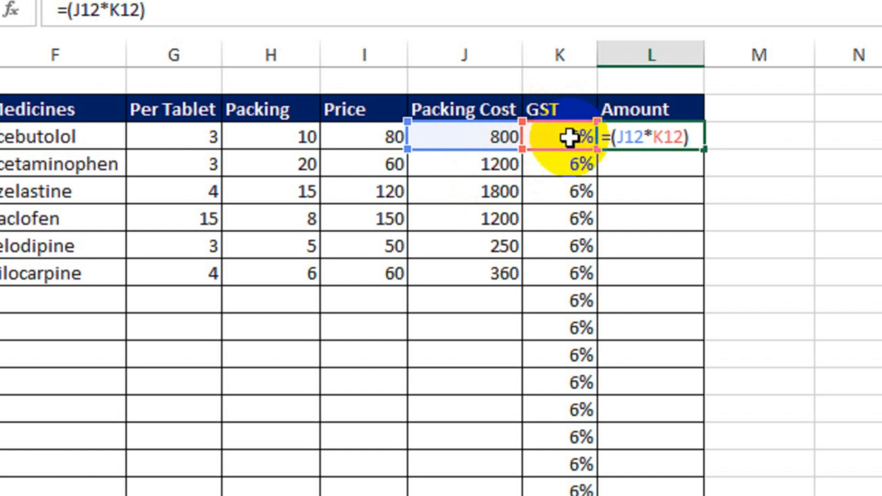
pyautogui.press('Return')
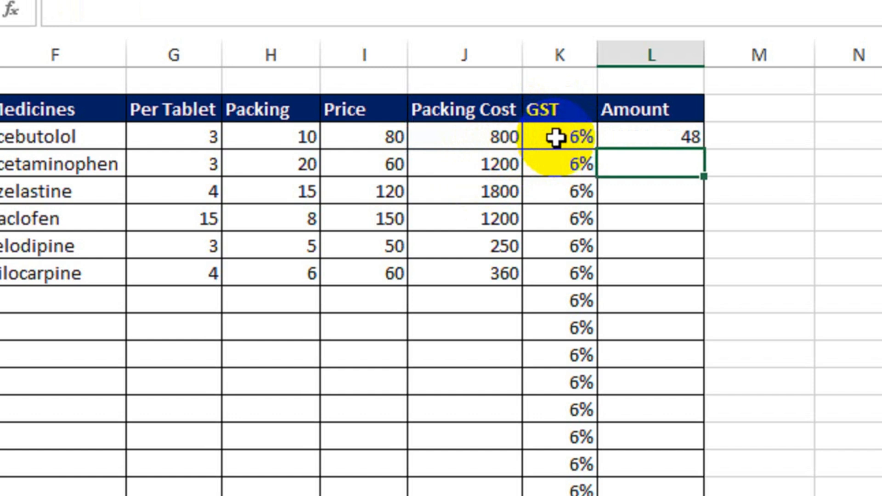
# Add the packing cost to the first Amount formula, making it =(J12*K12)+J12, and fill it down the Amount column.
pyautogui.doubleClick(661, 137)
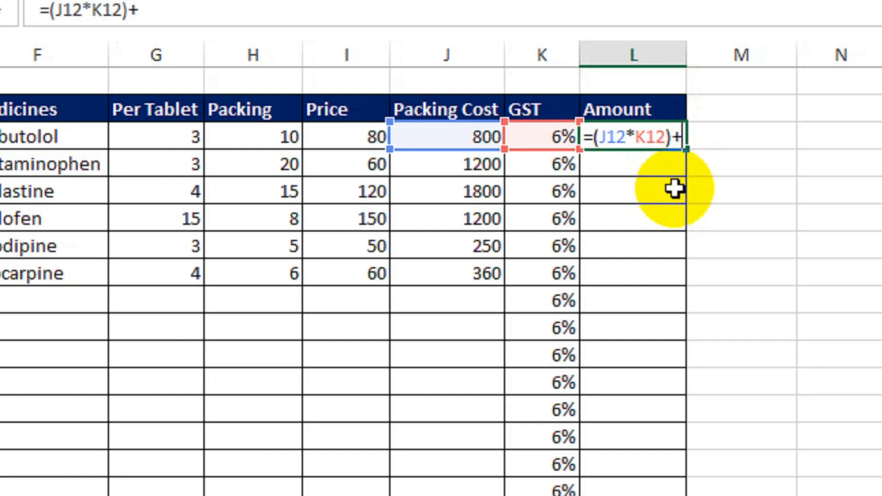
pyautogui.click(466, 144)
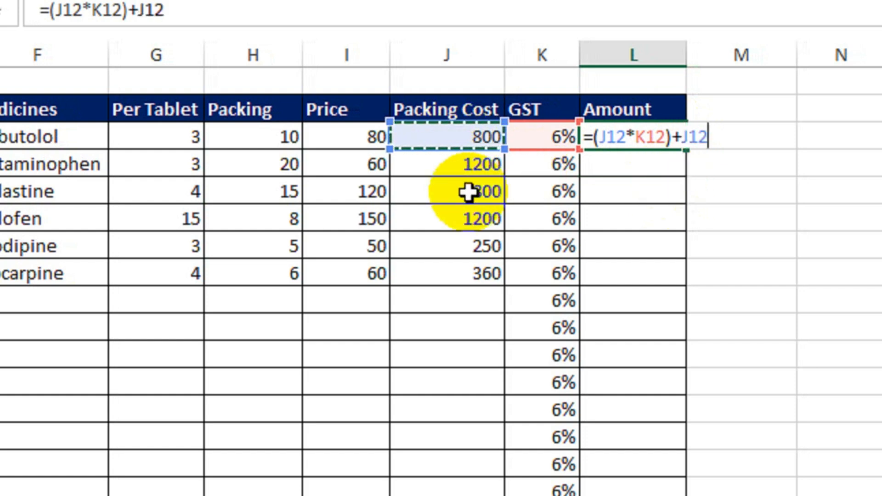
pyautogui.press('Return')
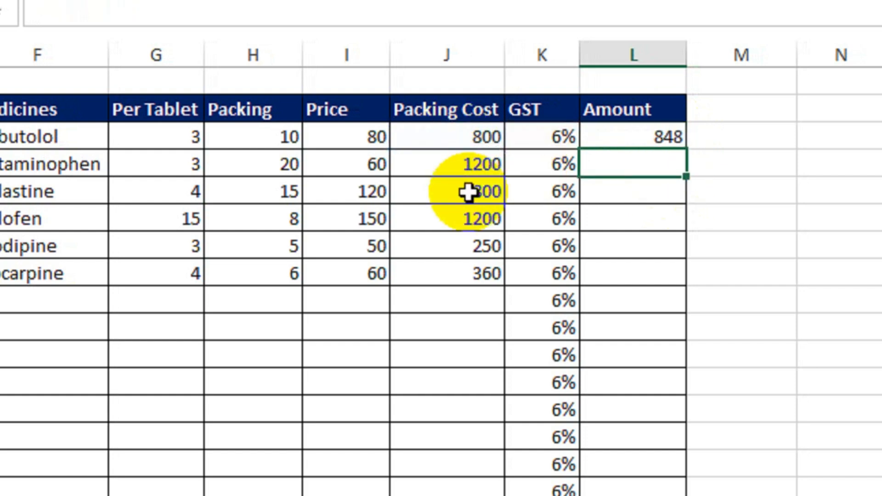
pyautogui.click(633, 137)
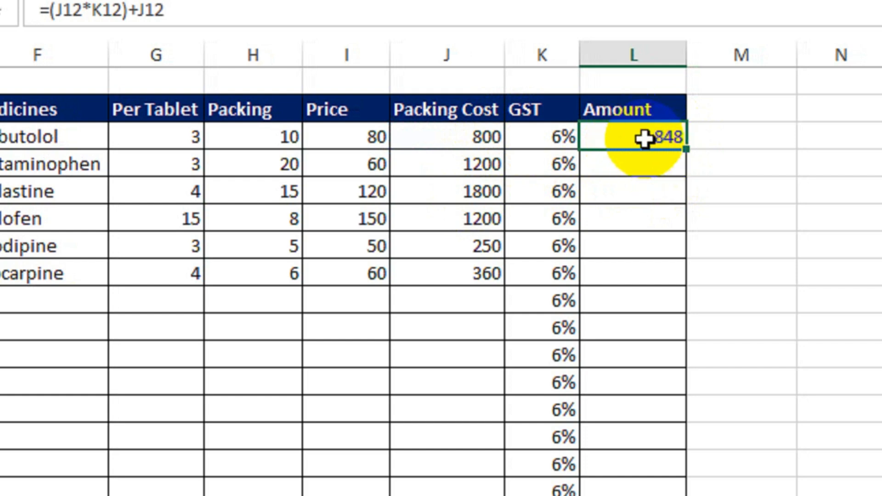
pyautogui.doubleClick(686, 149)
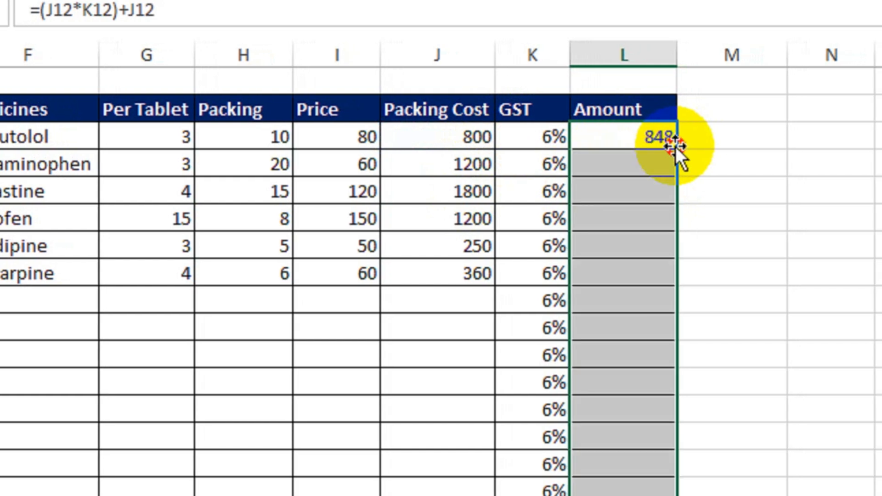
# Wrap the first Amount formula in IFERROR so it reads =IFERROR((J12*K12)+J12,"").
pyautogui.doubleClick(596, 142)
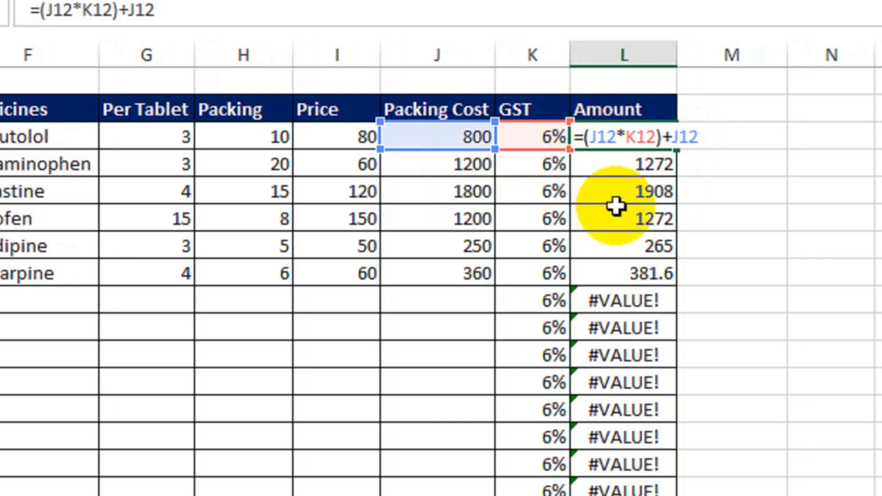
pyautogui.write('Ife')
pyautogui.press('Tab')
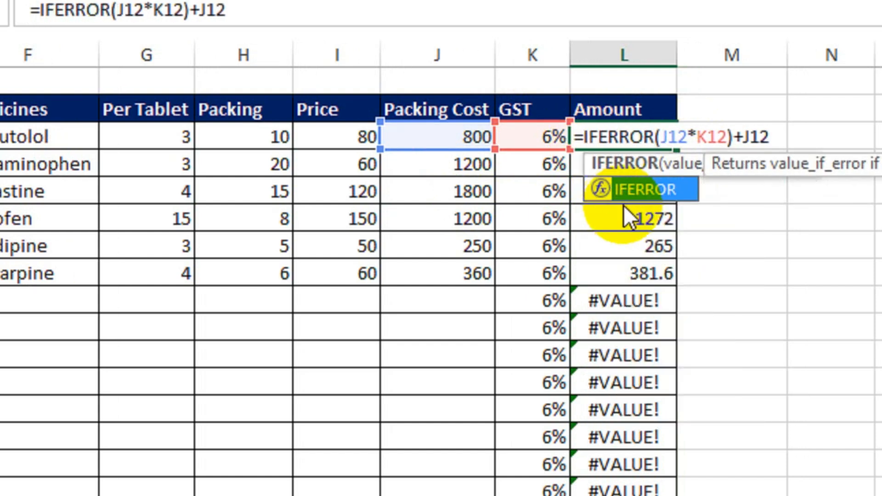
pyautogui.click(774, 139)
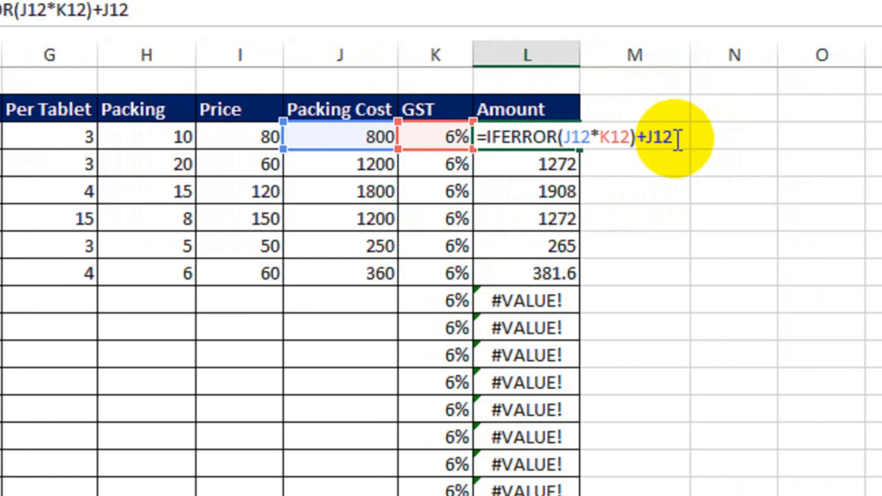
pyautogui.write(',"")')
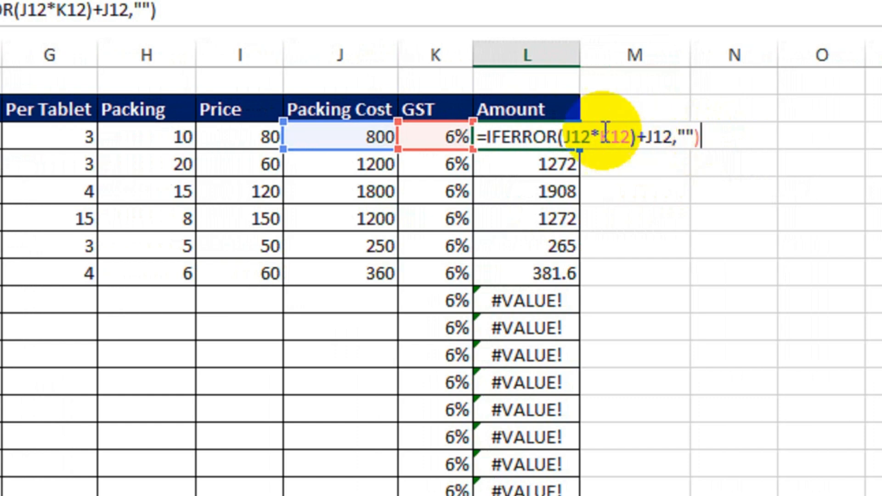
pyautogui.click(558, 137)
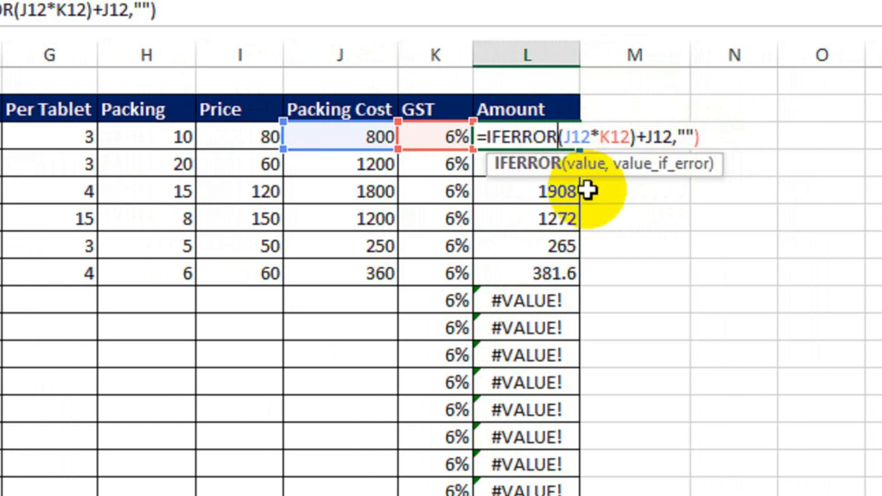
pyautogui.write('(')
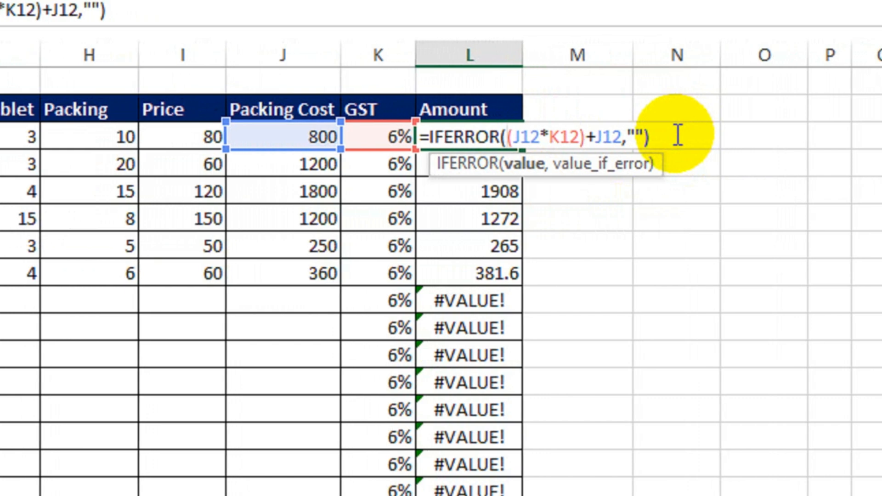
pyautogui.press('Return')
# Fill the IFERROR Amount formula down the Amount column, replacing the plain formulas.
pyautogui.click(509, 135)
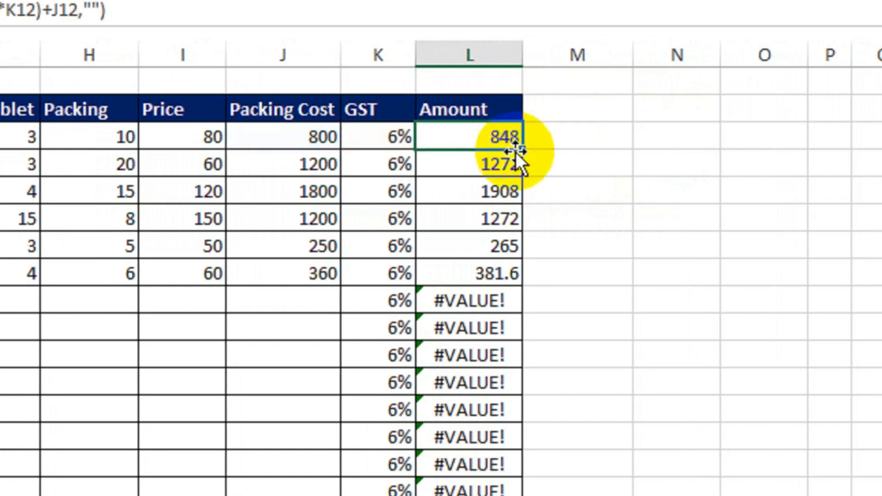
pyautogui.moveTo(517, 152); pyautogui.dragTo(439, 404)
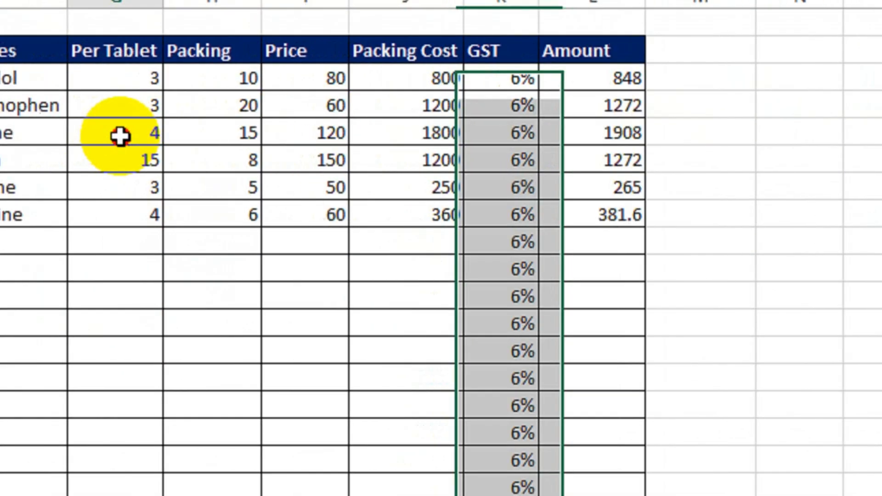
pyautogui.moveTo(868, 250); pyautogui.dragTo(875, 115)
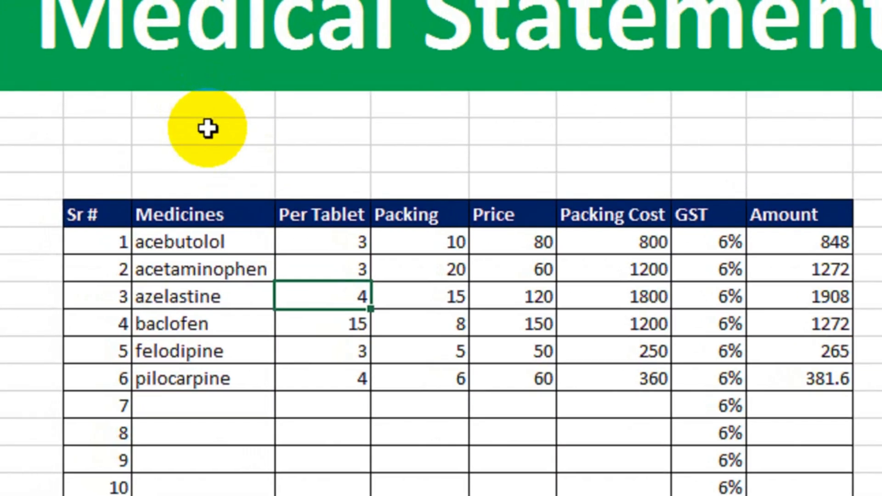
# Copy the table headers from Medicines to Amount into row 8, three rows above the table header.
pyautogui.moveTo(208, 128); pyautogui.dragTo(760, 129)
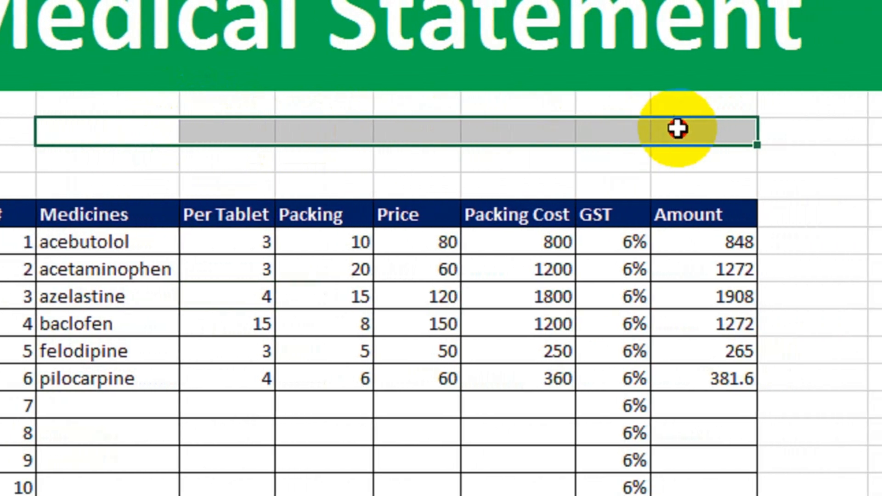
pyautogui.click(293, 184)
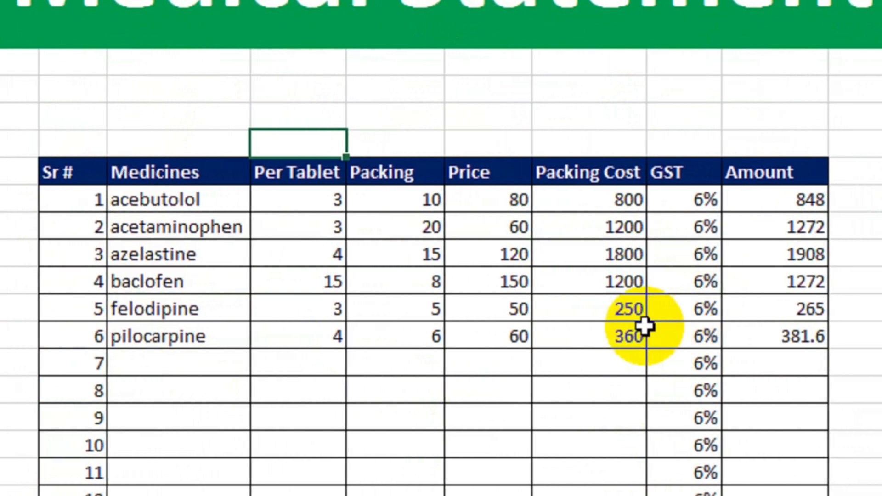
pyautogui.moveTo(202, 174); pyautogui.dragTo(779, 164)
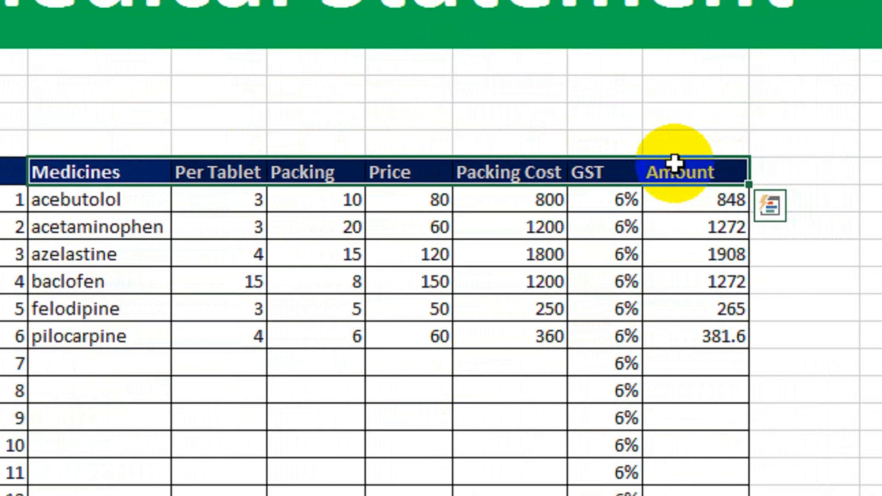
pyautogui.hotkey('ctrl', 'c')
pyautogui.click(128, 93)
pyautogui.hotkey('ctrl', 'v')
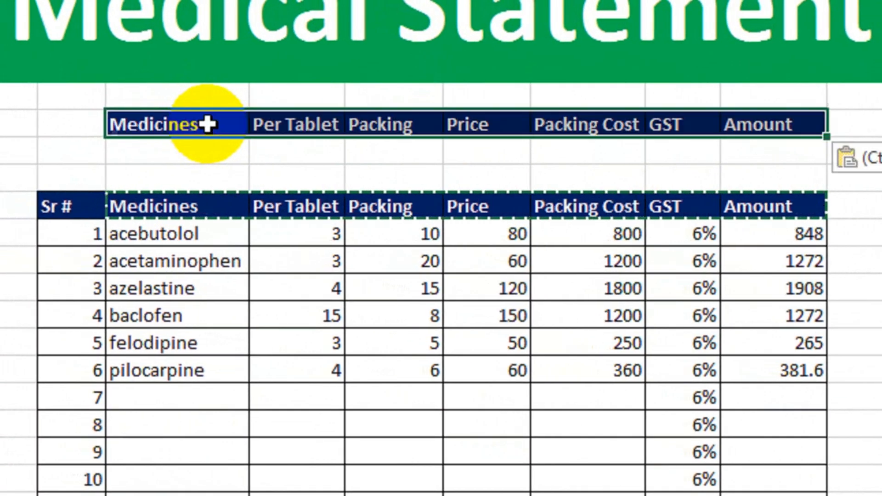
# Apply All Borders to the copied header row and the blank row directly beneath it.
pyautogui.moveTo(208, 124); pyautogui.dragTo(756, 146)
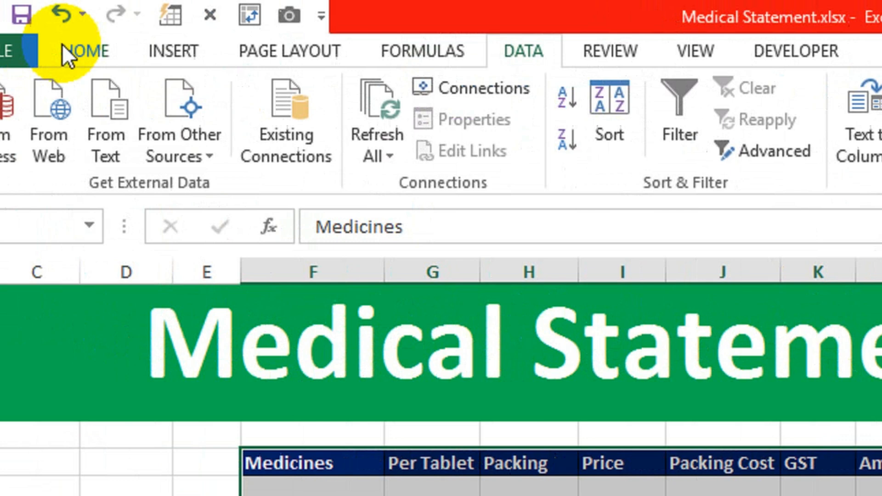
pyautogui.click(80, 49)
pyautogui.click(352, 142)
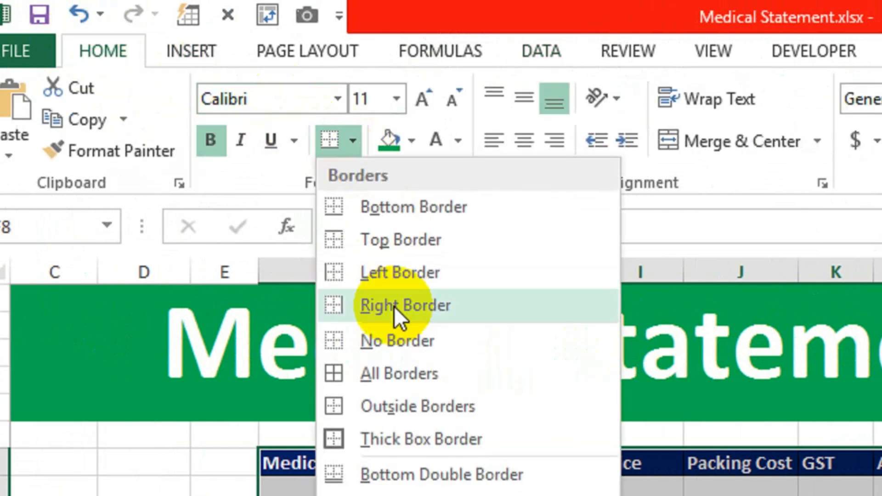
pyautogui.click(399, 373)
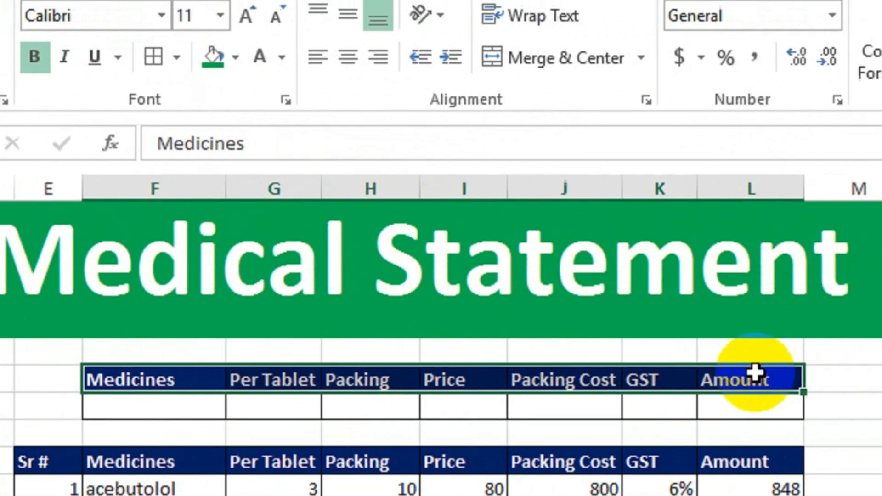
# Give the copied header row an orange fill and black font color.
pyautogui.click(235, 57)
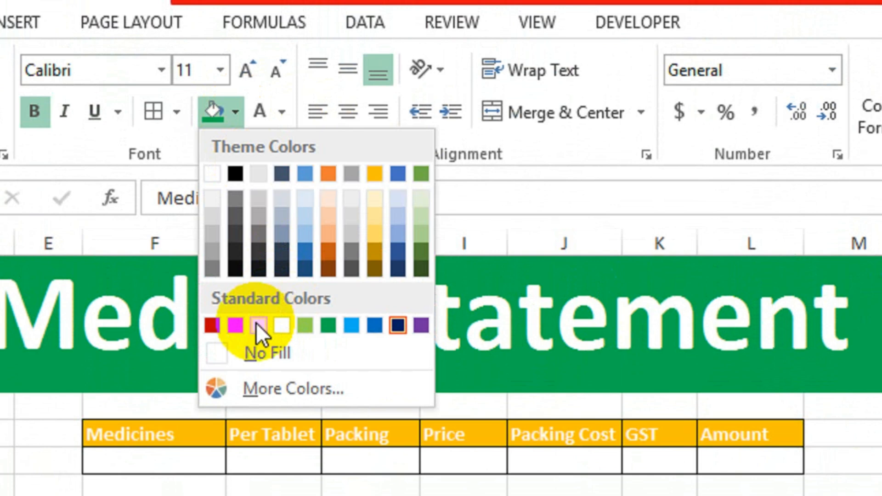
pyautogui.click(255, 323)
pyautogui.click(281, 115)
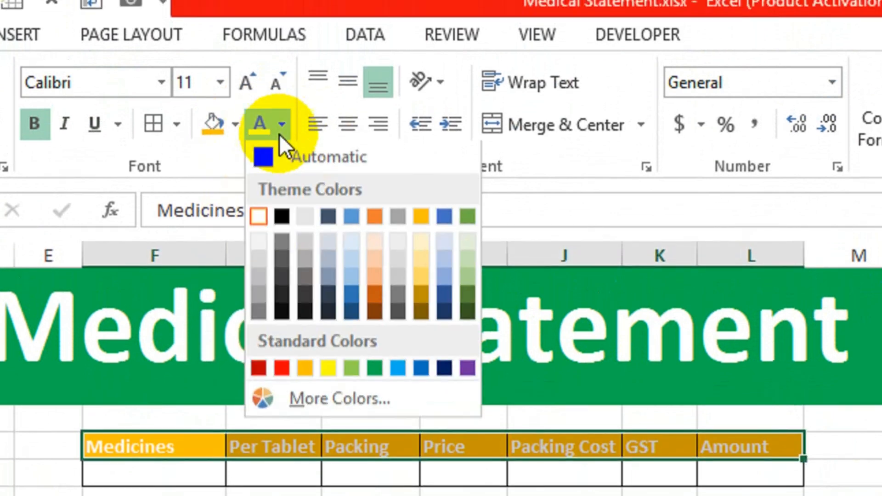
pyautogui.click(287, 308)
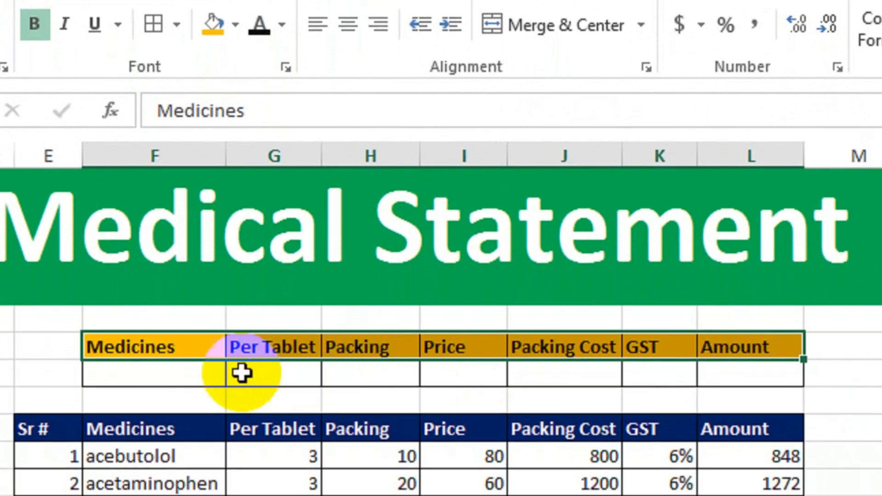
# Add a list validation dropdown to the blank Medicines cell under the orange header, using $R$3:$R$12 as the source.
pyautogui.click(218, 372)
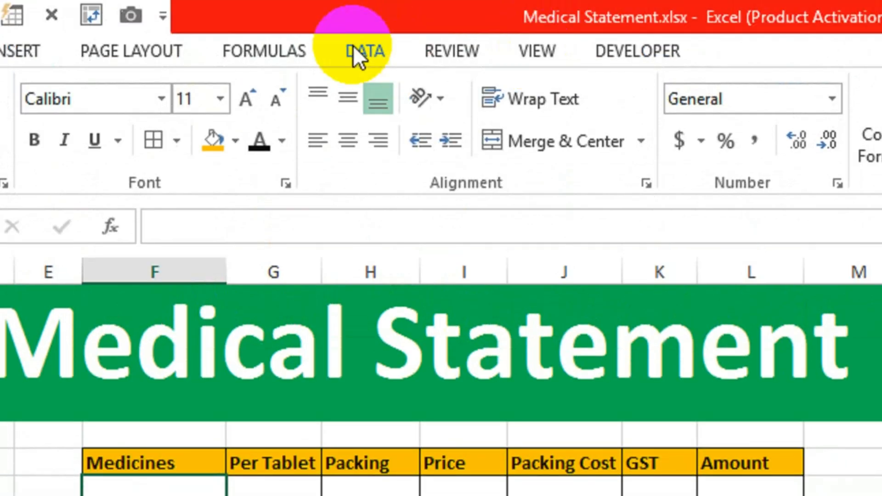
pyautogui.click(356, 51)
pyautogui.click(824, 125)
pyautogui.click(509, 296)
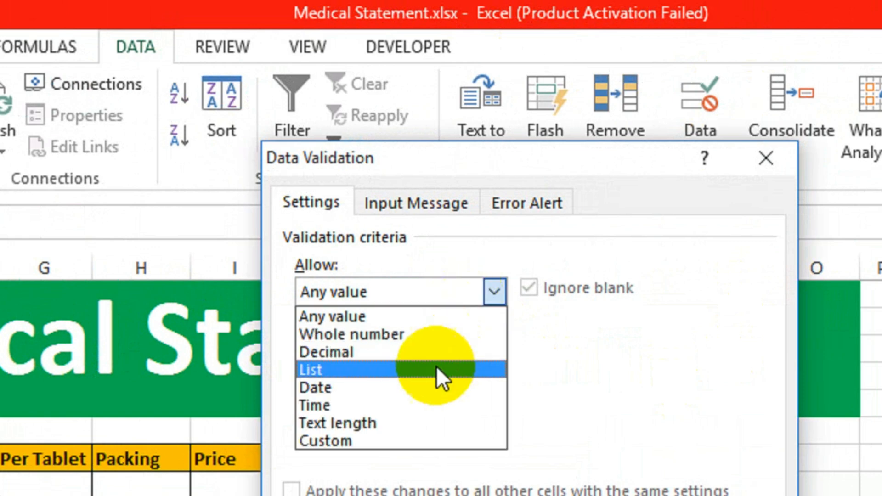
pyautogui.click(452, 370)
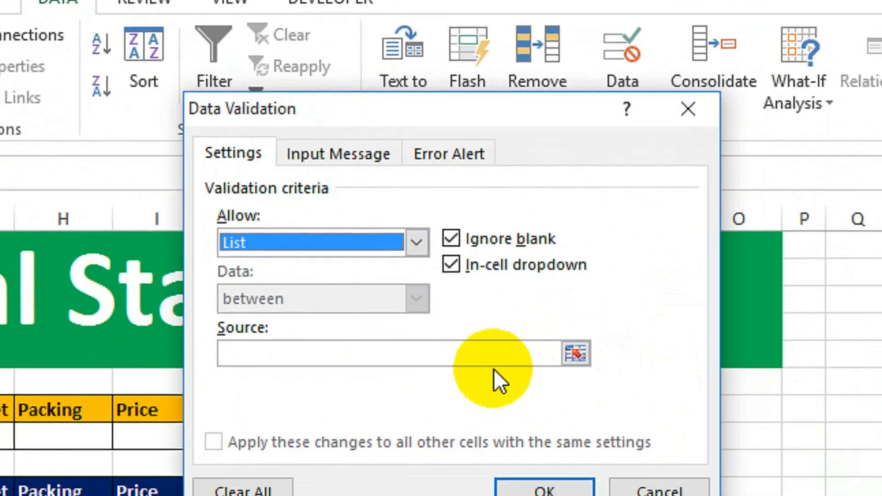
pyautogui.click(489, 357)
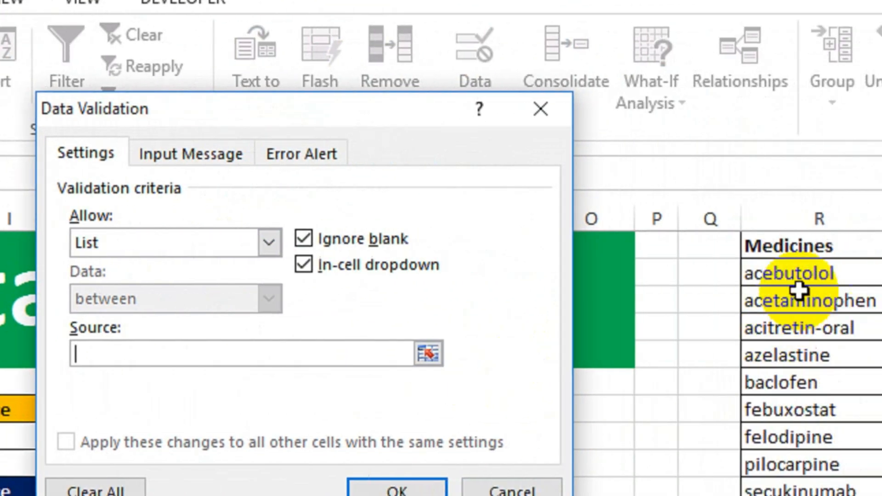
pyautogui.moveTo(800, 276); pyautogui.dragTo(683, 424)
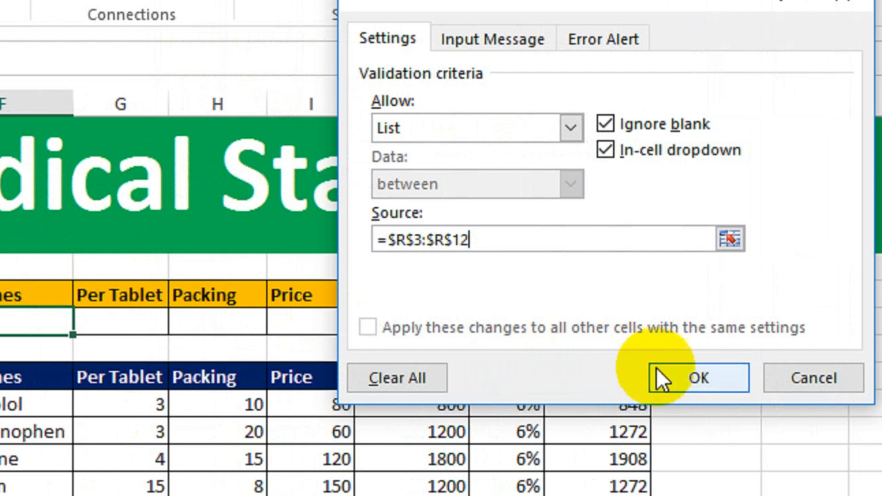
pyautogui.click(657, 370)
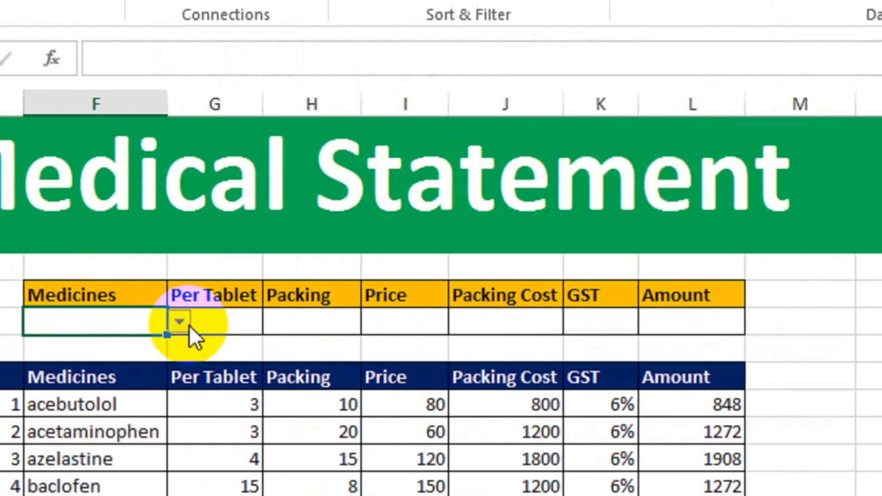
pyautogui.click(87, 323)
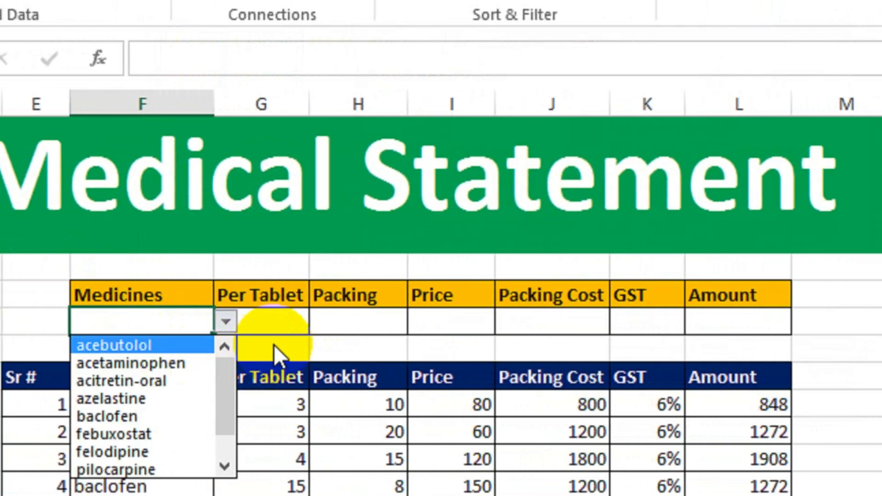
pyautogui.click(273, 345)
# Start a VLOOKUP formula in the blank Per Tablet cell under the orange header, with lookup value $F$9 and table array $F$11:$L$31.
pyautogui.click(268, 323)
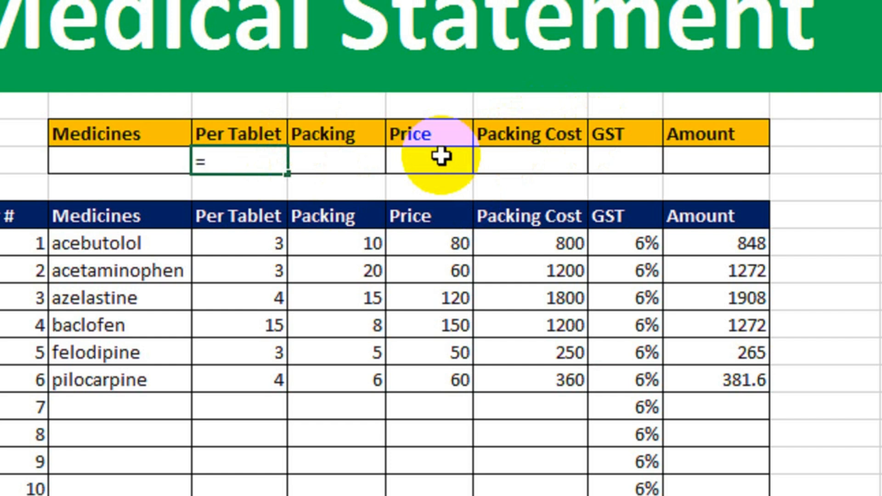
pyautogui.write('vloo')
pyautogui.press('Tab')
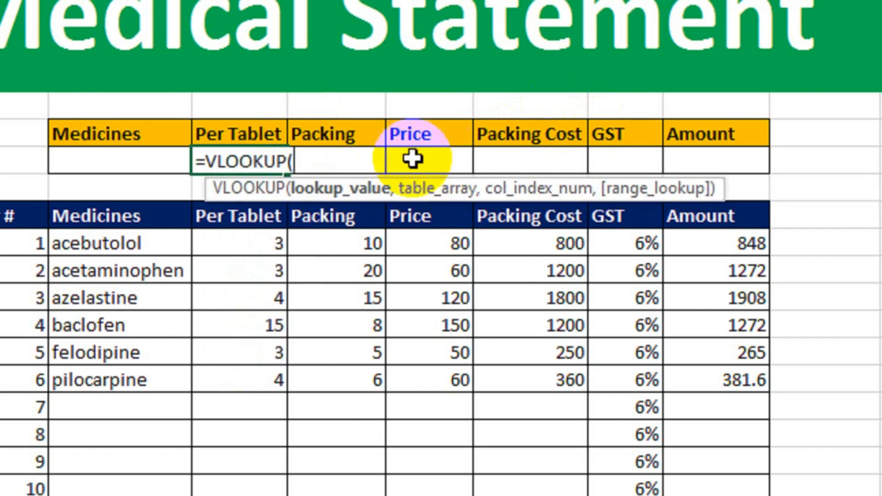
pyautogui.click(148, 170)
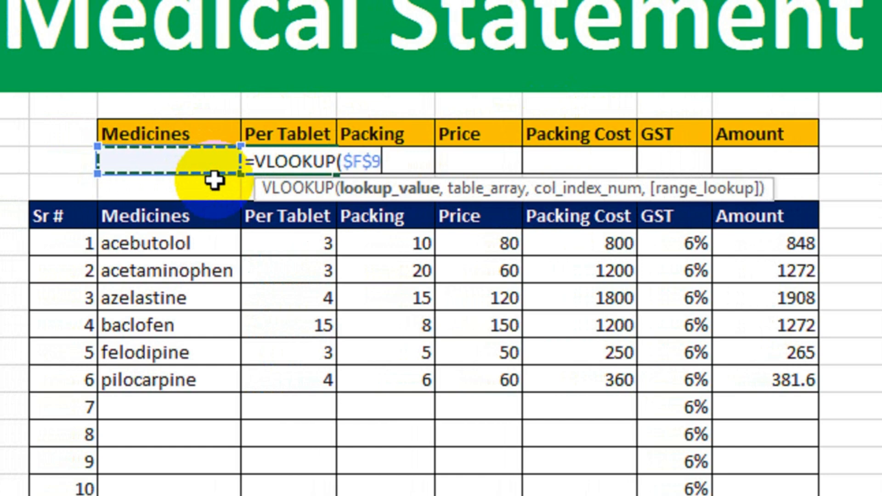
pyautogui.write(',')
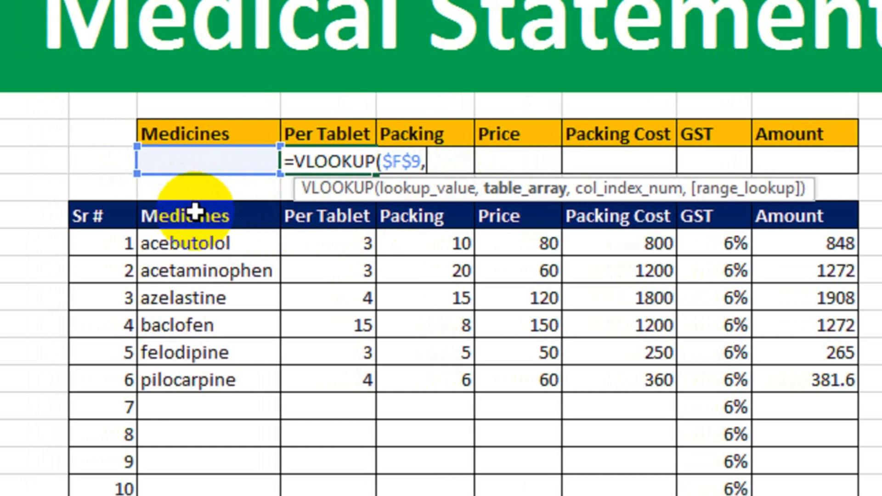
pyautogui.moveTo(208, 216); pyautogui.dragTo(794, 495)
pyautogui.moveTo(745, 450); pyautogui.dragTo(667, 218)
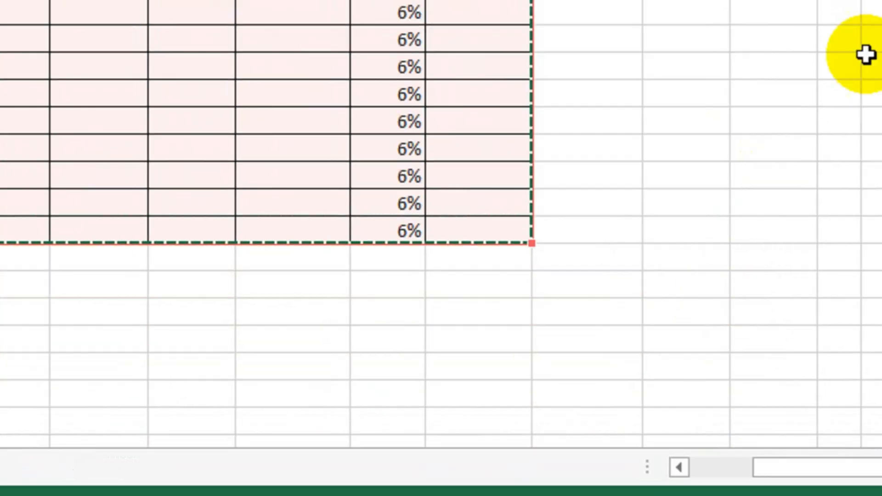
pyautogui.moveTo(867, 123); pyautogui.dragTo(880, 315)
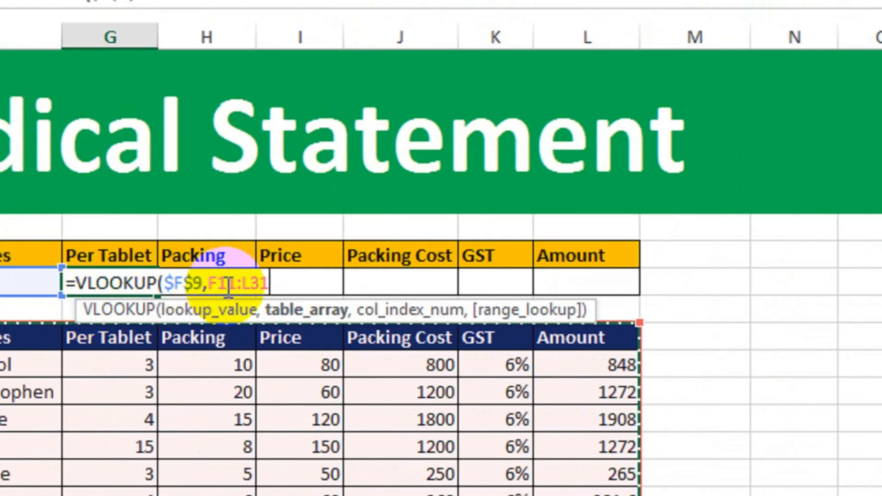
pyautogui.write(',')
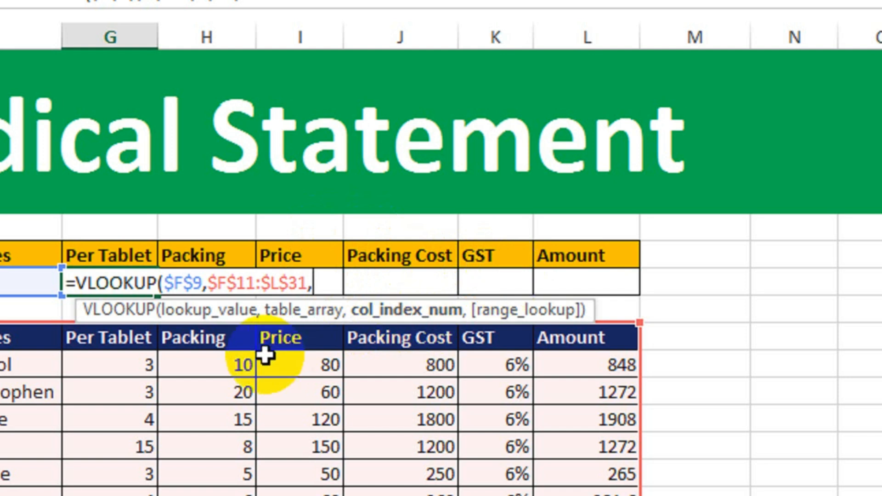
# Complete the lookup with column index COLUMNS($F$7:G7) and exact match 0, and fill it across to the Amount column.
pyautogui.write('columns')
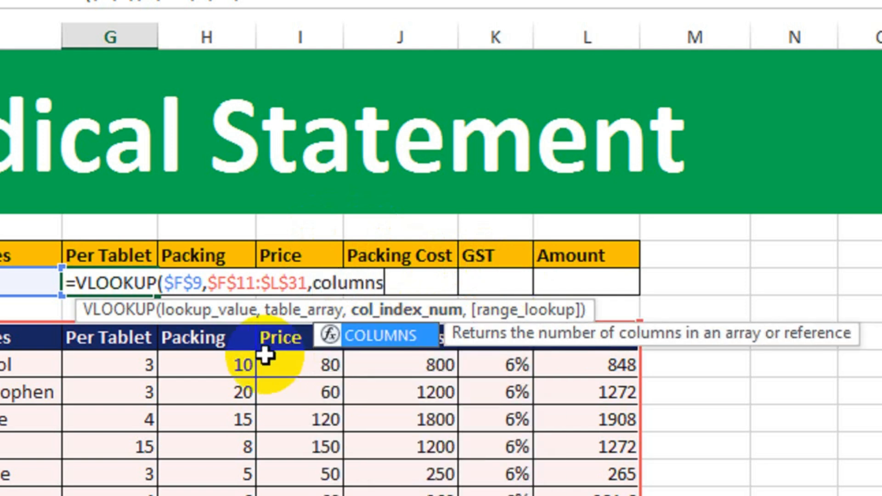
pyautogui.press('Tab')
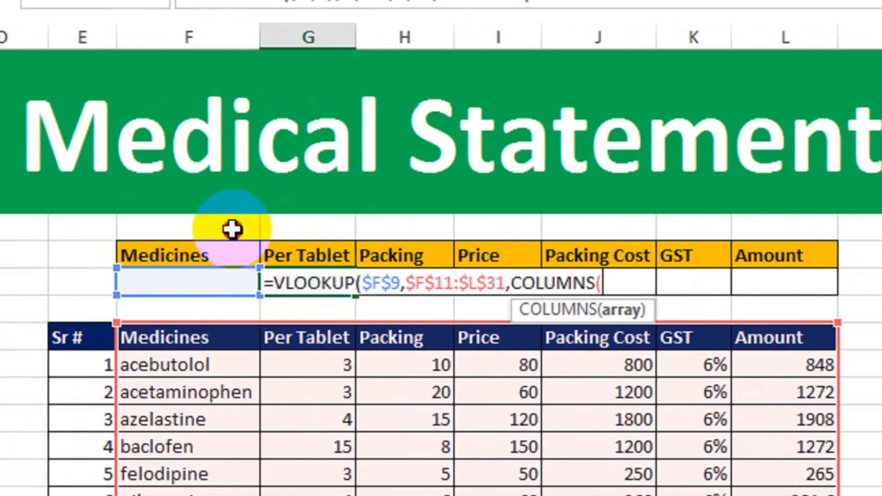
pyautogui.moveTo(233, 229); pyautogui.dragTo(311, 229)
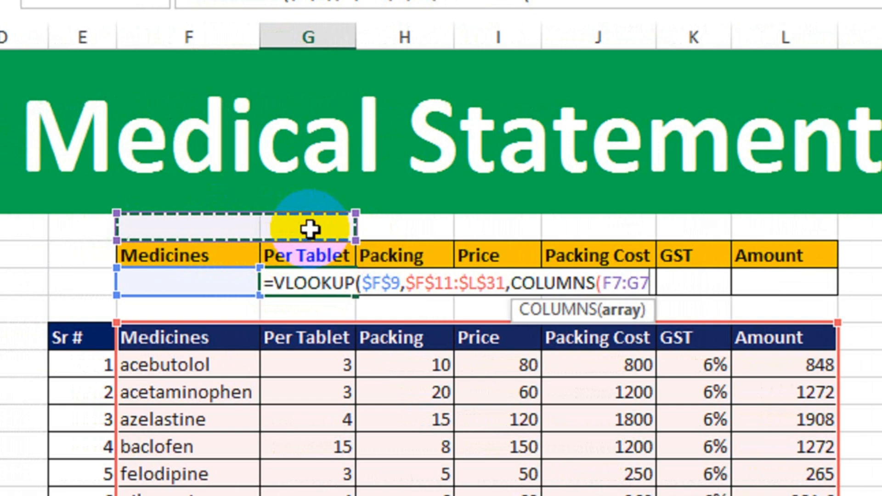
pyautogui.write(')')
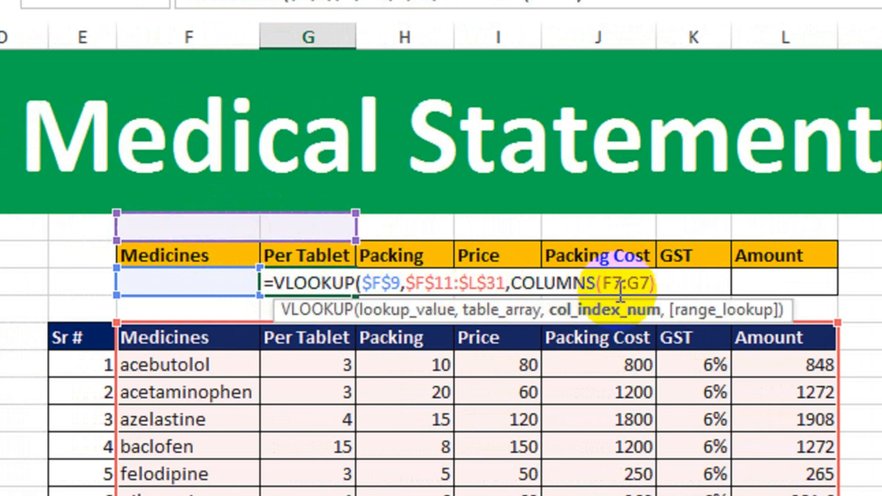
pyautogui.click(615, 281)
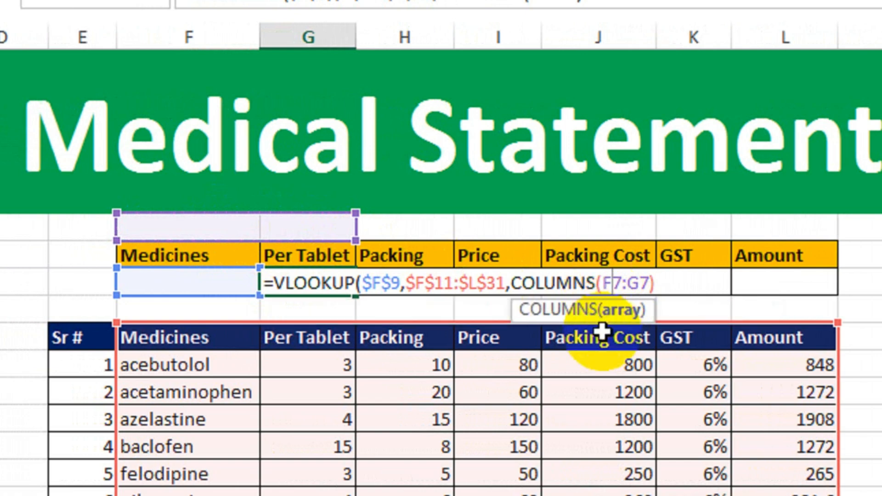
pyautogui.click(680, 286)
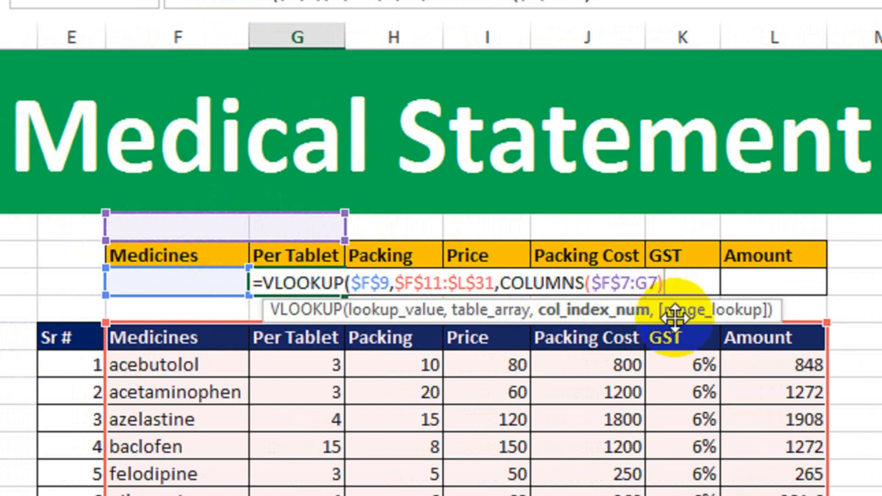
pyautogui.write(',')
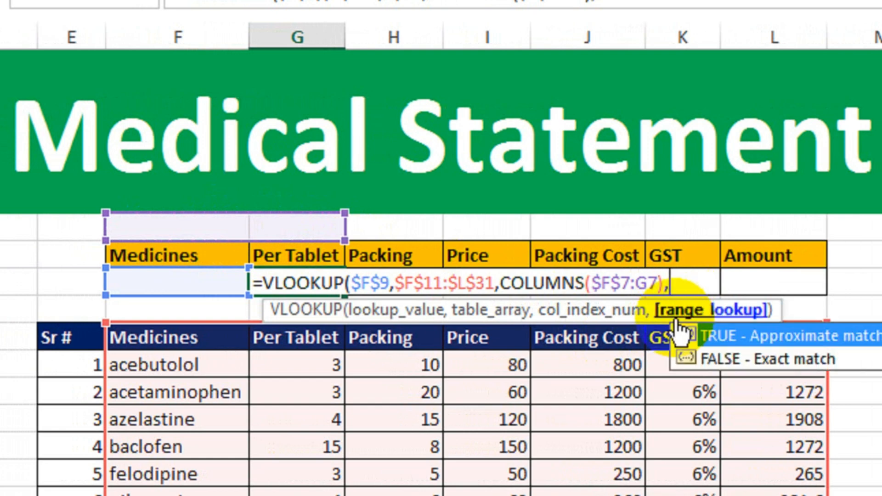
pyautogui.write('0)')
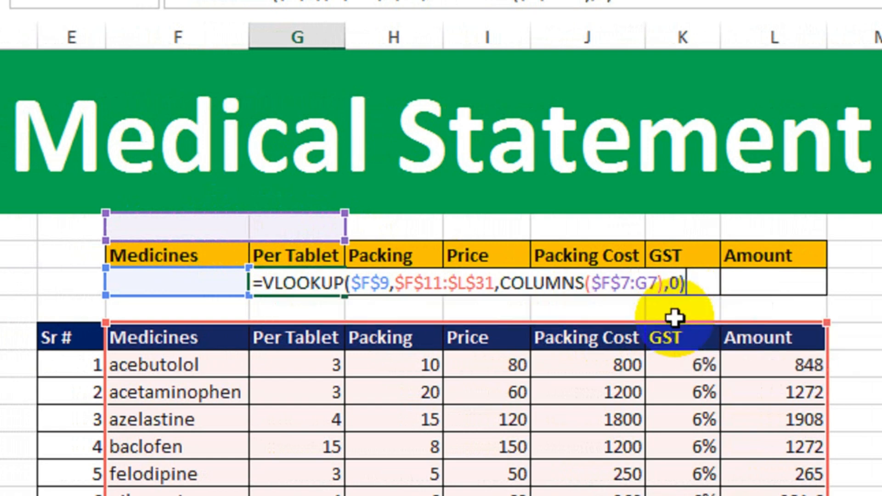
pyautogui.hotkey('ctrl', 'Return')
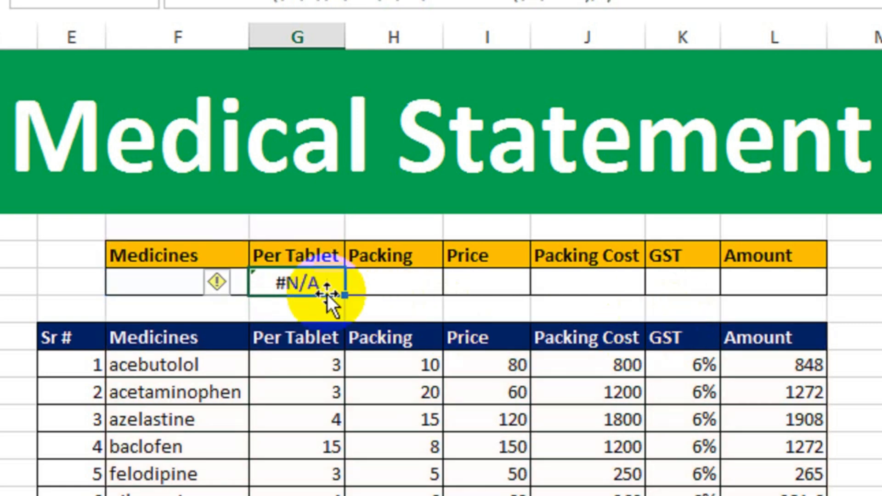
pyautogui.moveTo(344, 299); pyautogui.dragTo(799, 294)
# Choose felodipine from the medicine dropdown under the orange header to test the lookup formulas.
pyautogui.click(128, 283)
pyautogui.click(144, 282)
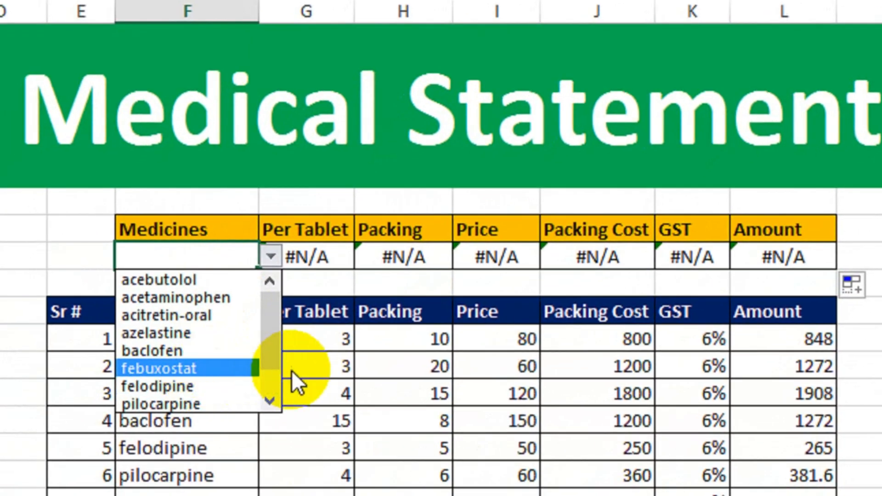
pyautogui.press('Escape')
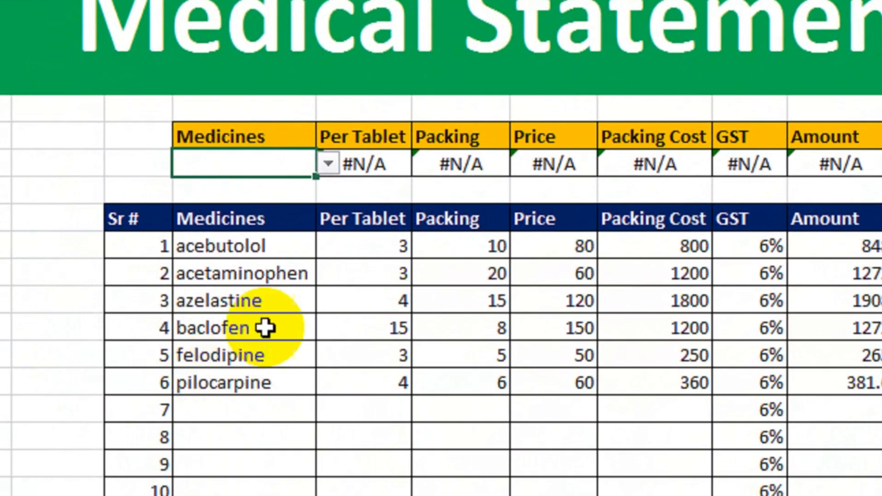
pyautogui.click(327, 165)
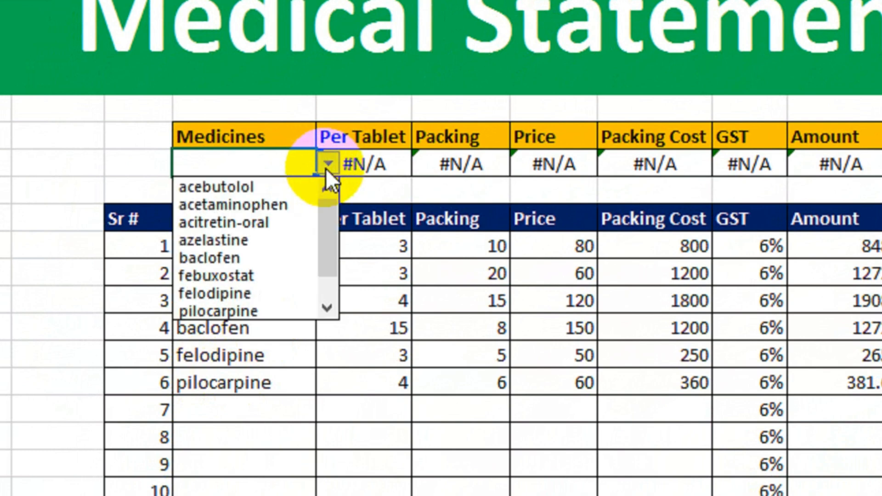
pyautogui.click(294, 293)
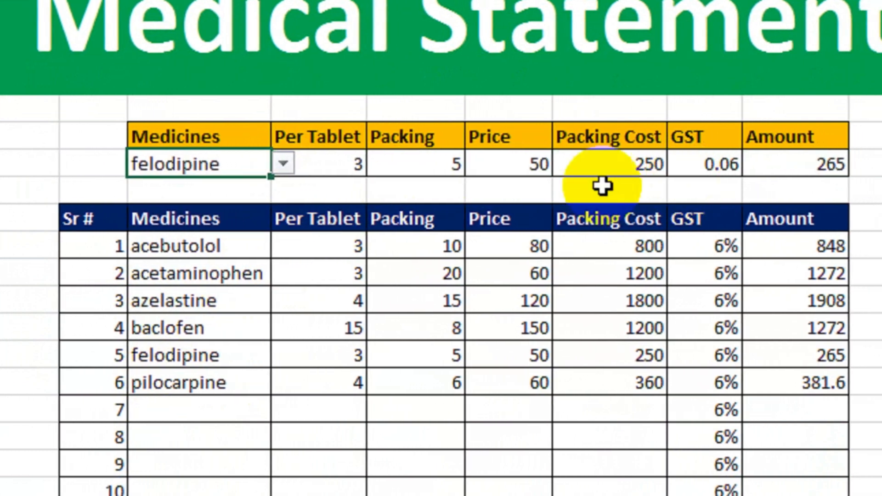
# Format the GST lookup cell under the orange header as a percentage.
pyautogui.click(688, 166)
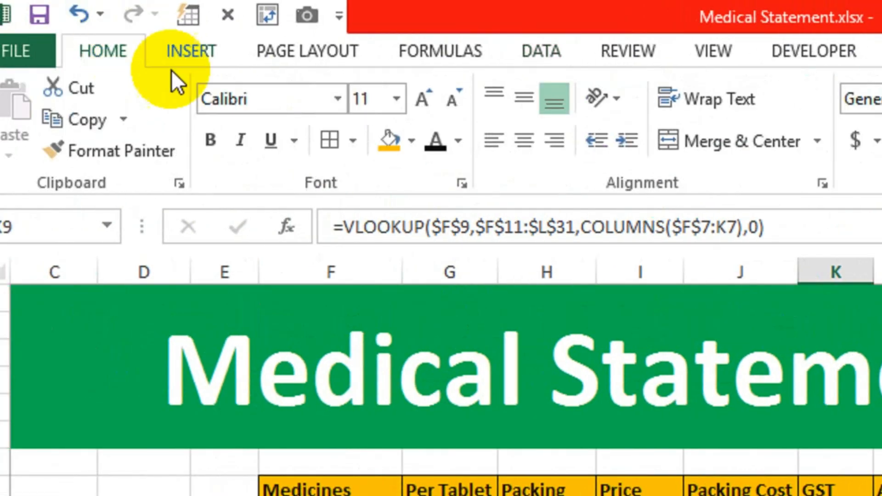
pyautogui.click(672, 143)
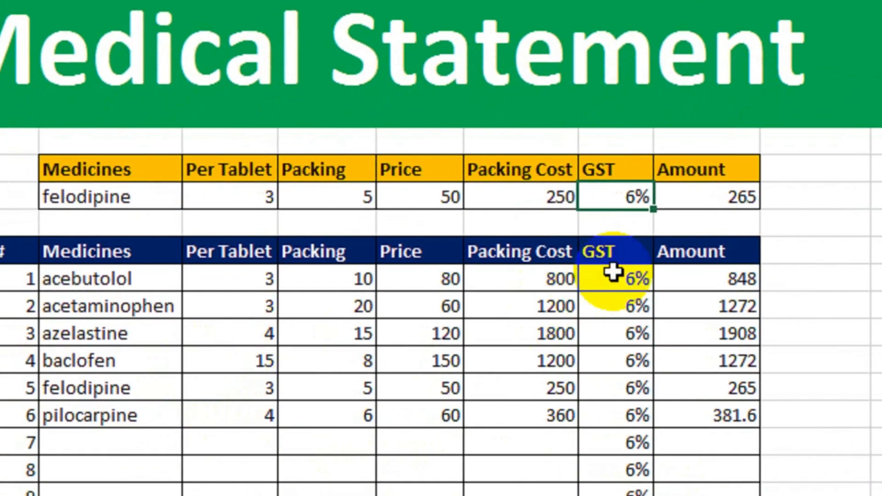
# Change the medicine selected under the orange header to acetaminophen.
pyautogui.click(160, 199)
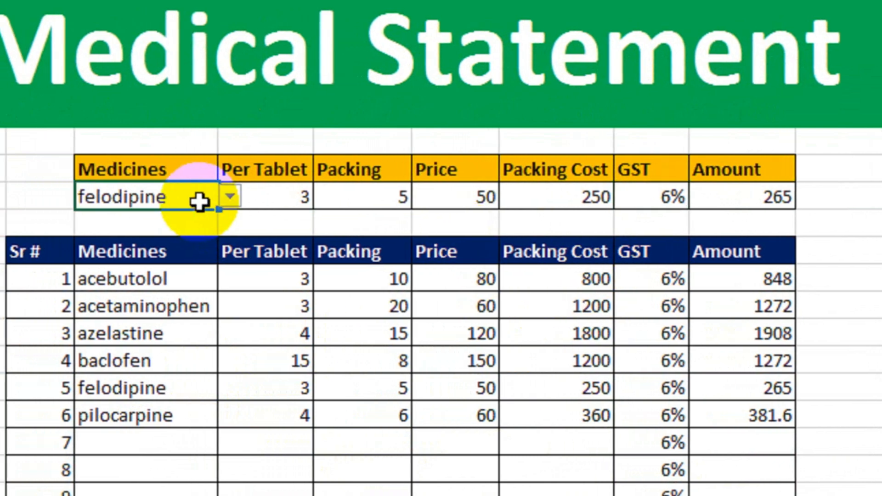
pyautogui.click(195, 197)
pyautogui.scroll(1, 230, 271)
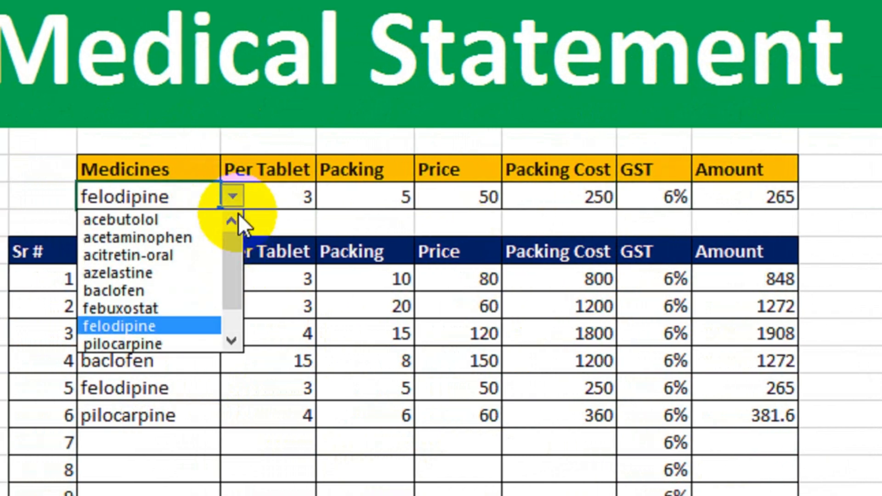
pyautogui.click(174, 236)
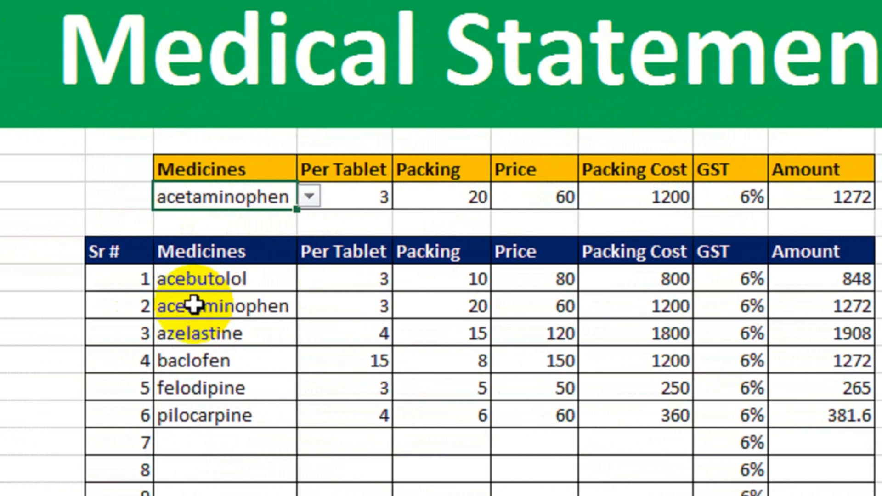
# Compare the looked-up acetaminophen values with the acetaminophen row in the main table.
pyautogui.moveTo(137, 306); pyautogui.dragTo(818, 306)
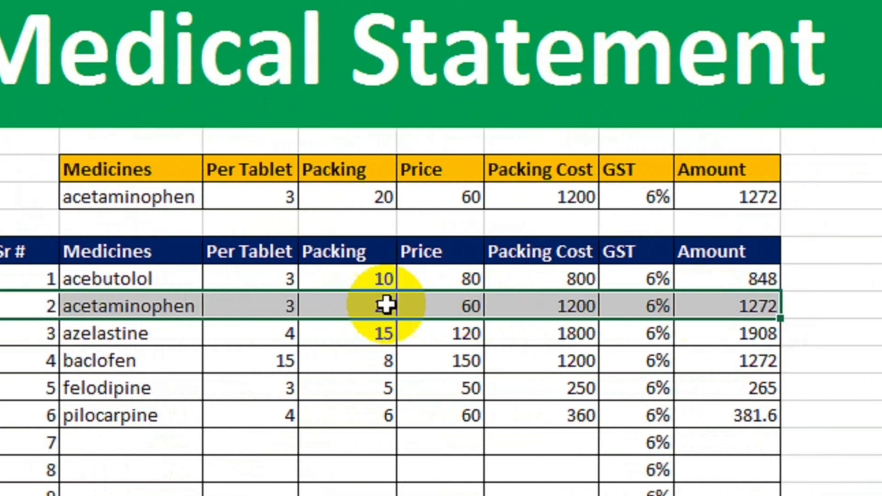
pyautogui.click(280, 225)
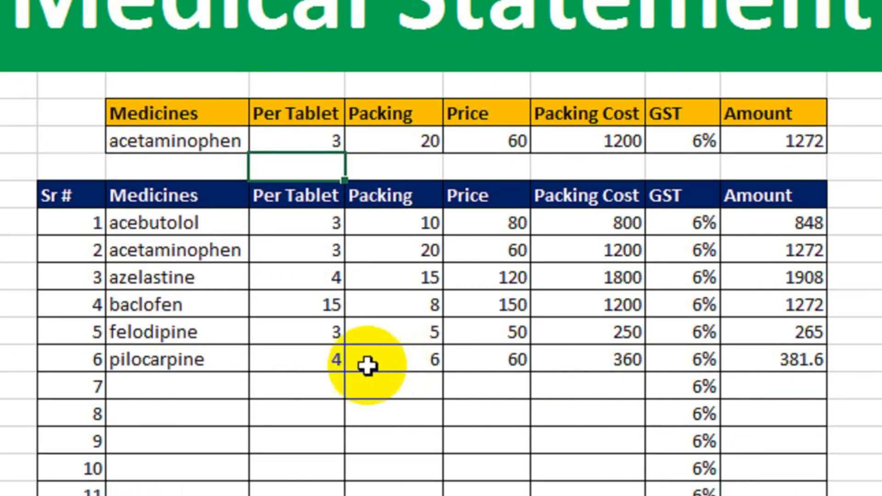
pyautogui.click(199, 250)
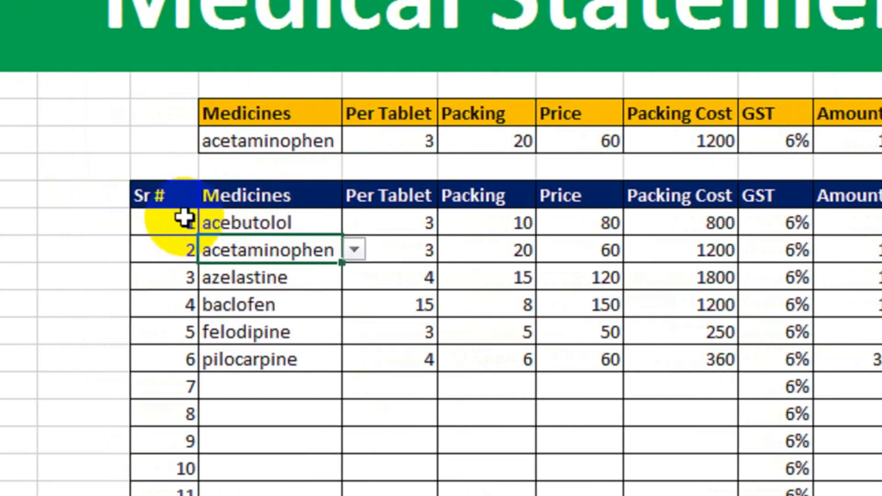
# Start a formula-based conditional formatting rule for all data rows of the main table, from Sr # through Amount.
pyautogui.moveTo(183, 218); pyautogui.dragTo(881, 462)
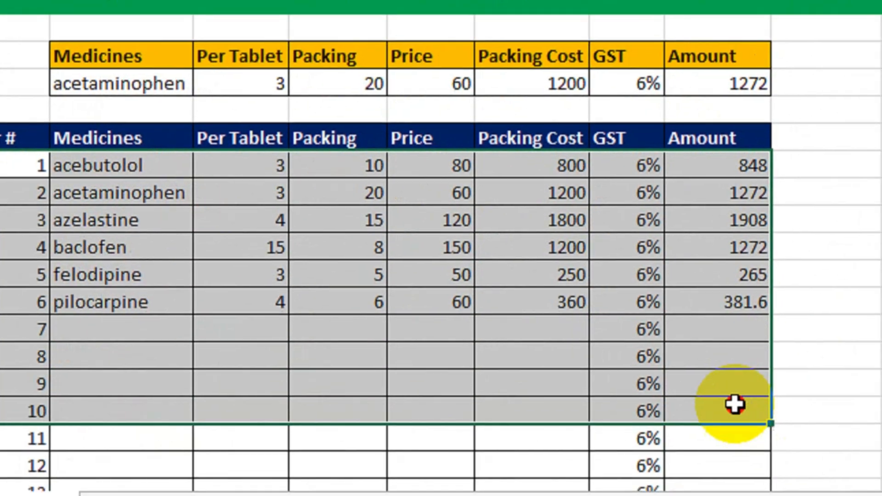
pyautogui.moveTo(735, 405); pyautogui.dragTo(656, 371)
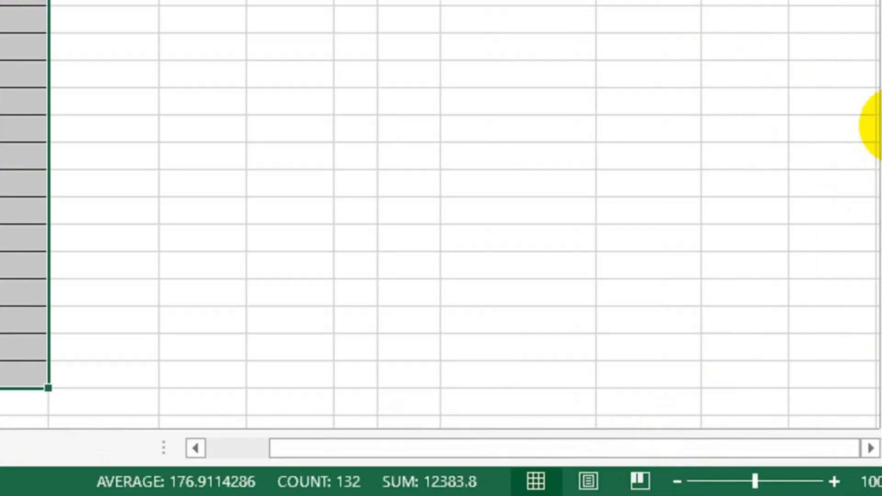
pyautogui.moveTo(880, 125); pyautogui.dragTo(880, 280)
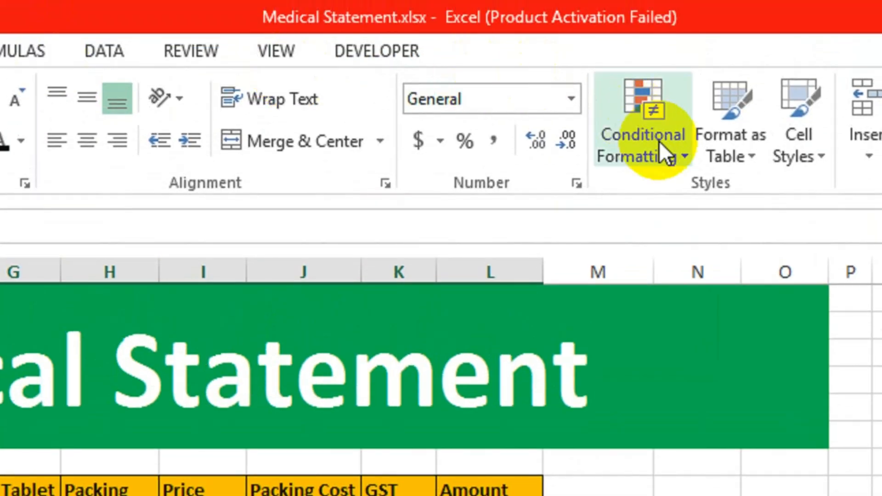
pyautogui.click(451, 27)
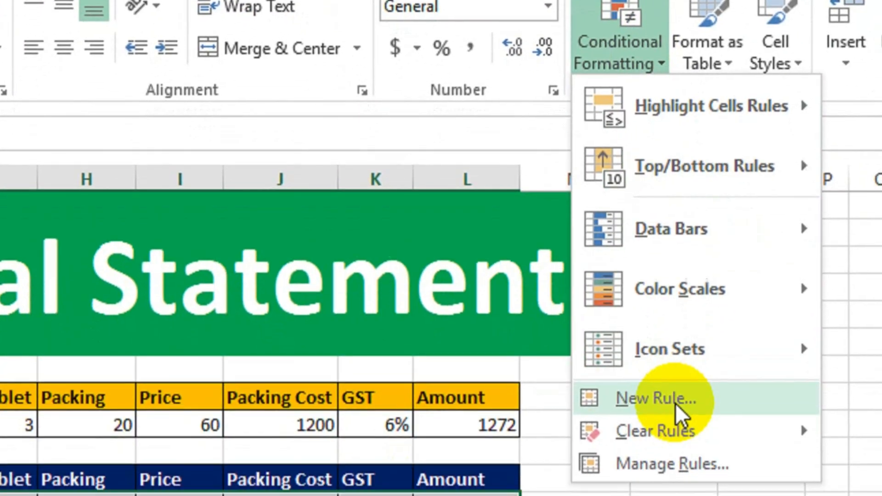
pyautogui.click(684, 465)
pyautogui.click(210, 243)
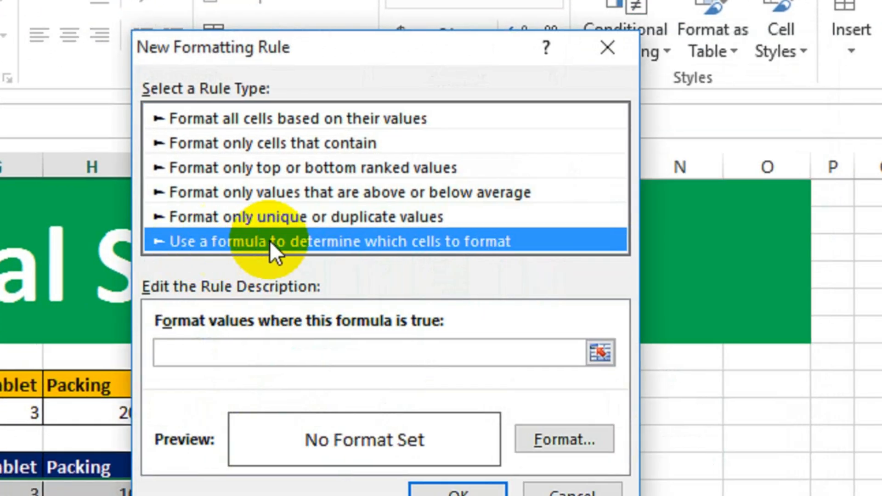
# Set the formatting rule's formula to =$F$9=$F12 so it matches the medicine chosen under the orange header.
pyautogui.click(239, 349)
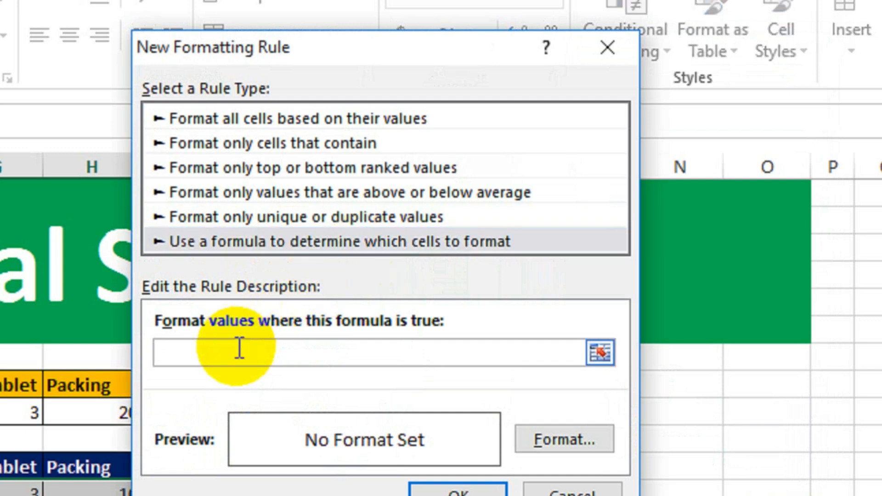
pyautogui.write('=')
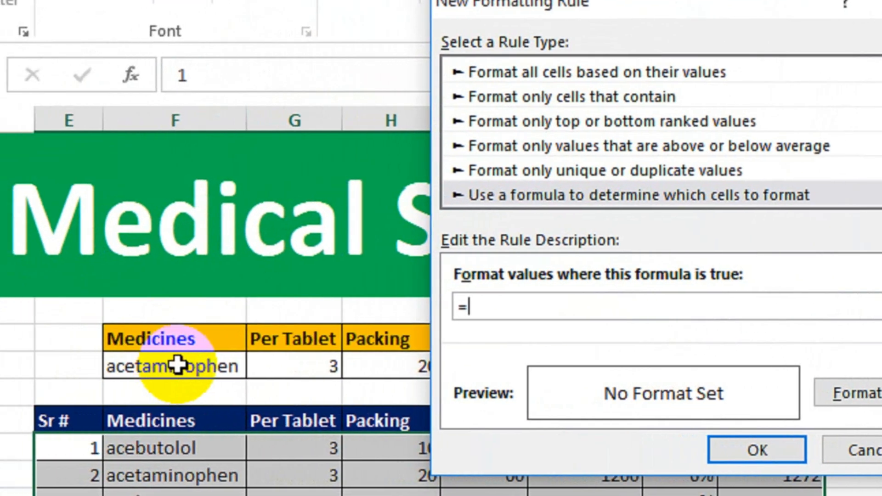
pyautogui.click(190, 370)
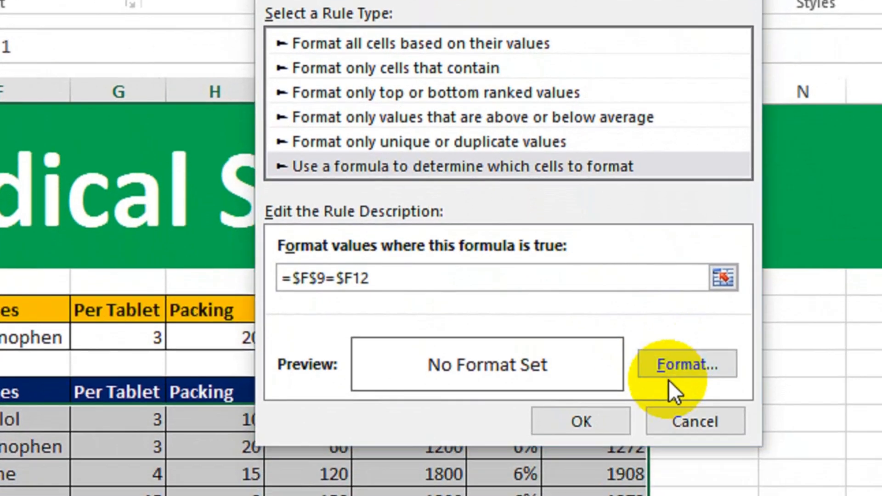
# Give the rule's format a medium blue fill and a white font color.
pyautogui.click(685, 397)
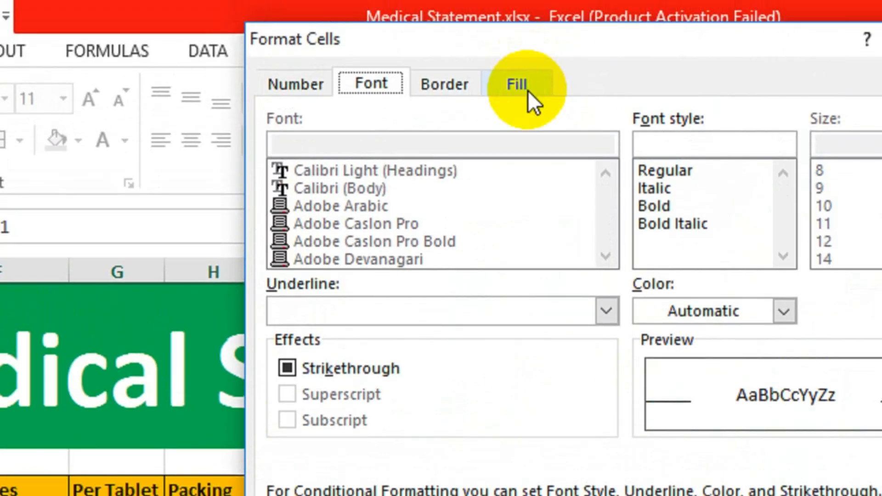
pyautogui.click(528, 89)
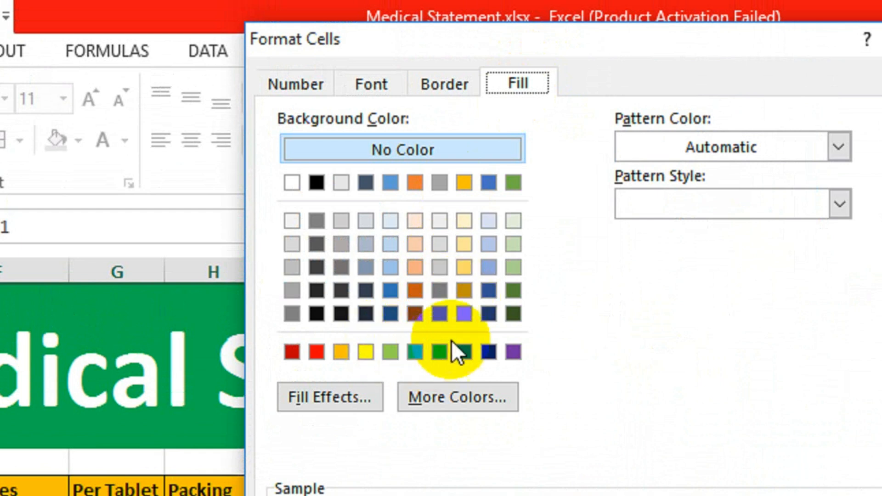
pyautogui.click(395, 267)
pyautogui.click(396, 290)
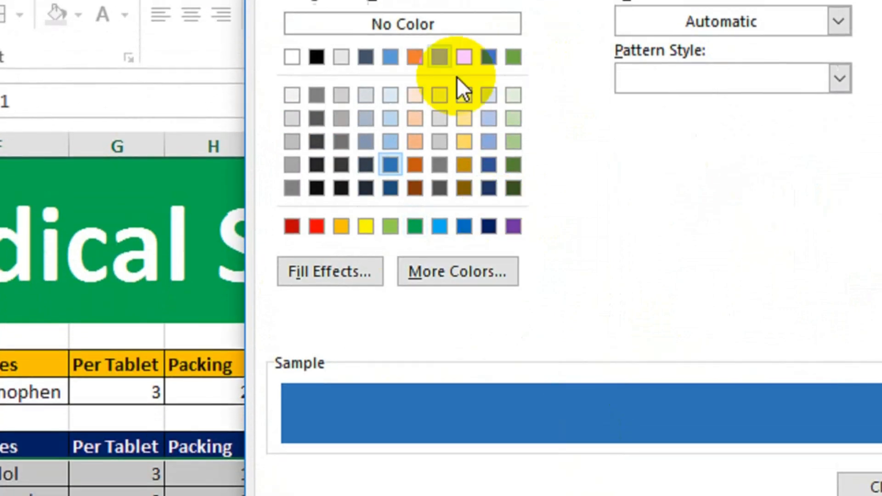
pyautogui.click(376, 83)
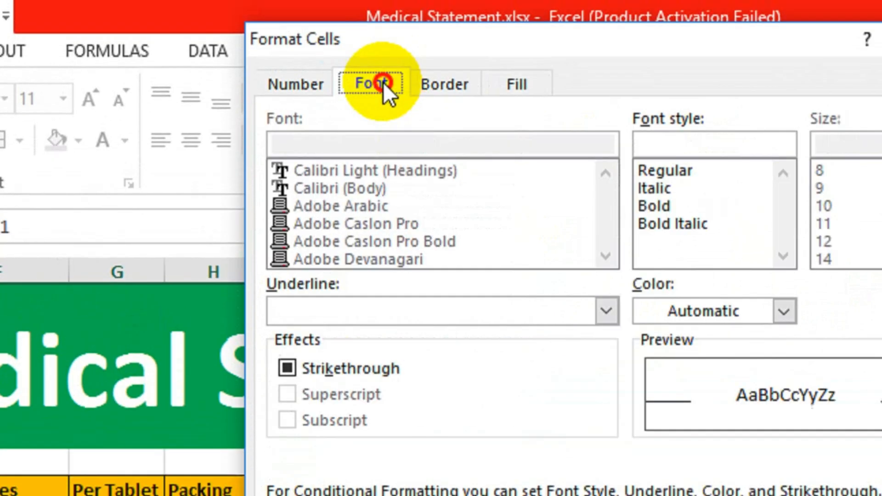
pyautogui.click(691, 294)
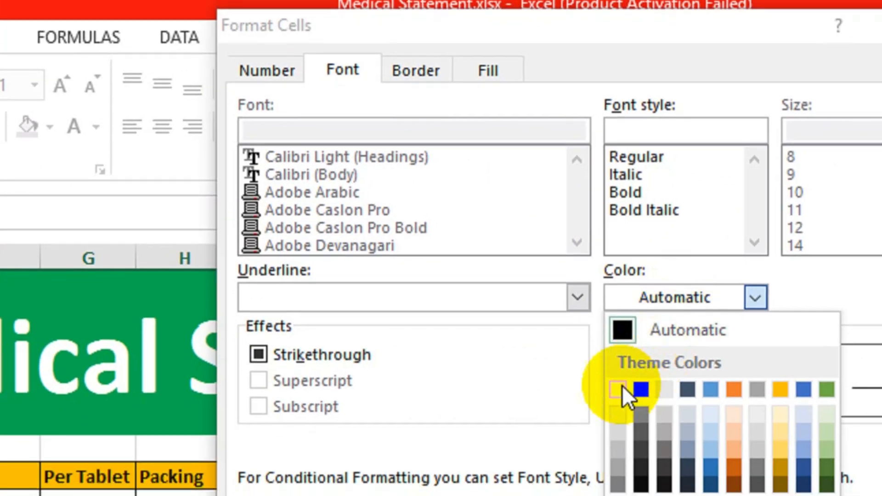
pyautogui.click(618, 390)
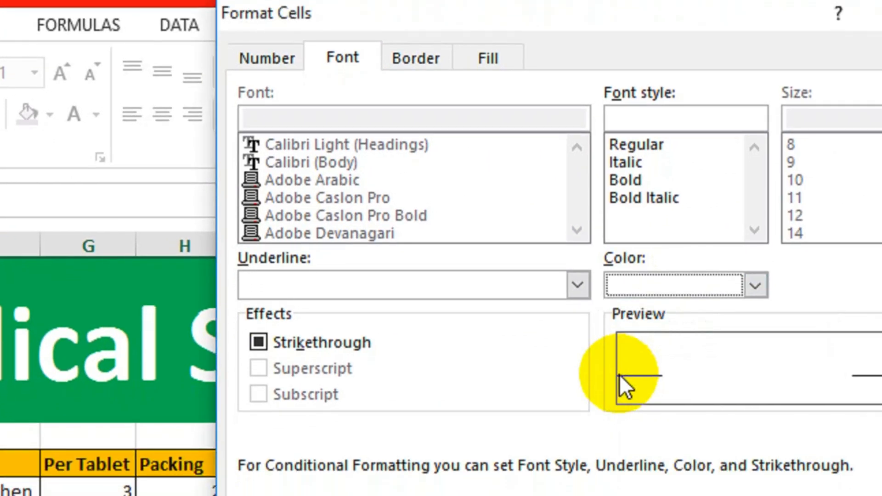
# Change the rule's fill to a darker blue and apply the conditional formatting rule to the table.
pyautogui.click(488, 70)
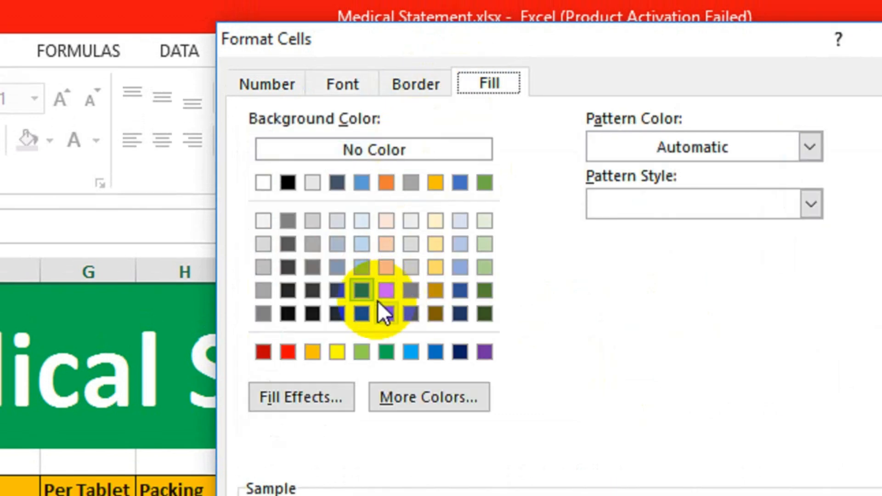
pyautogui.click(363, 313)
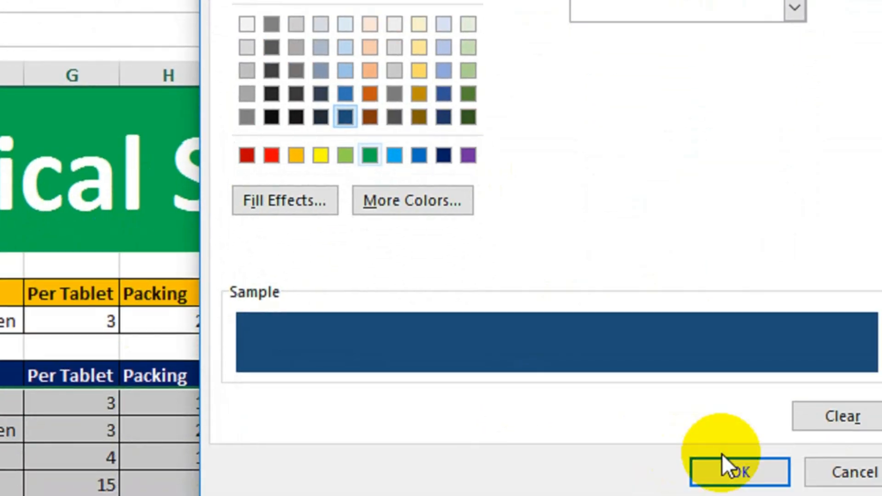
pyautogui.click(763, 495)
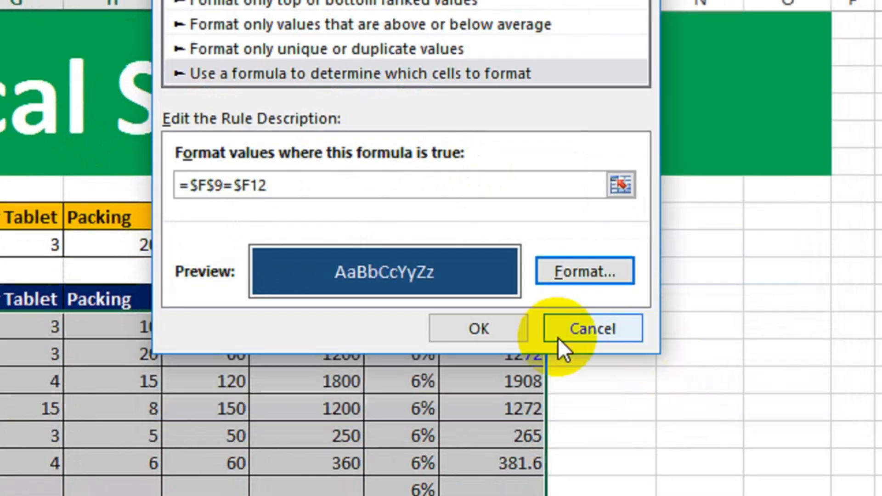
pyautogui.click(506, 329)
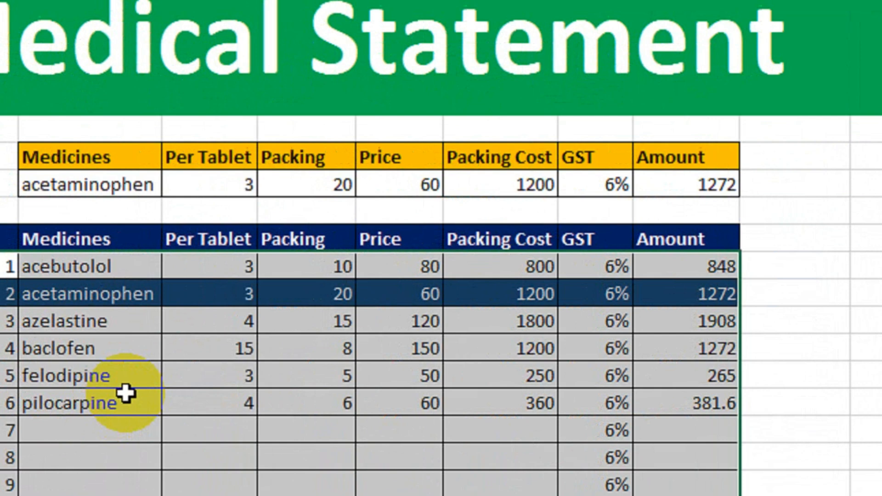
# Test the row highlighting by switching the medicine under the orange header to azelastine, followed by secukinumab.
pyautogui.click(126, 393)
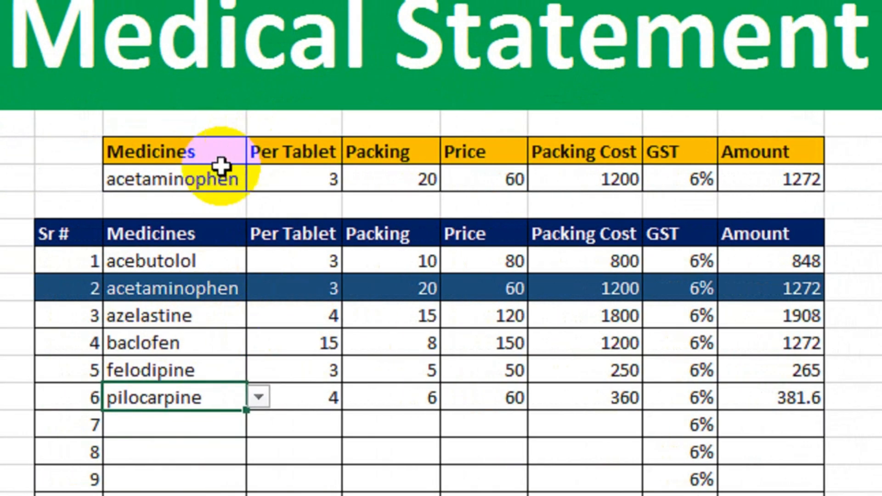
pyautogui.click(222, 177)
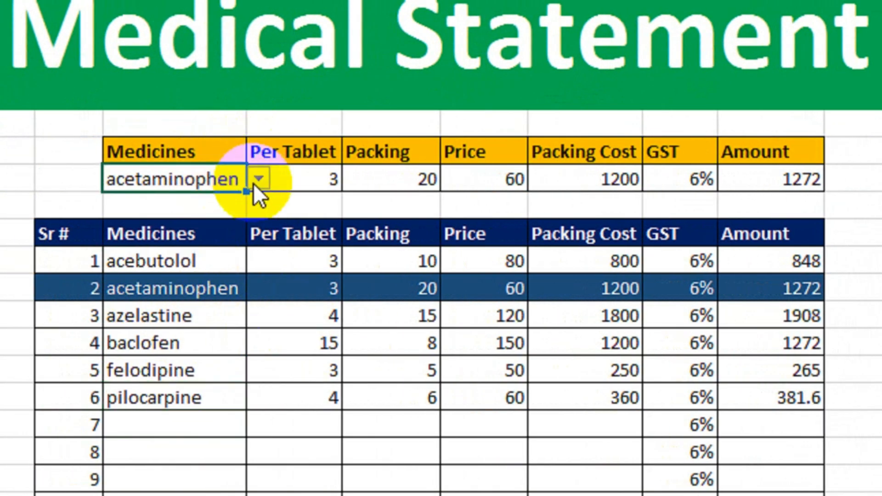
pyautogui.click(258, 180)
pyautogui.click(216, 239)
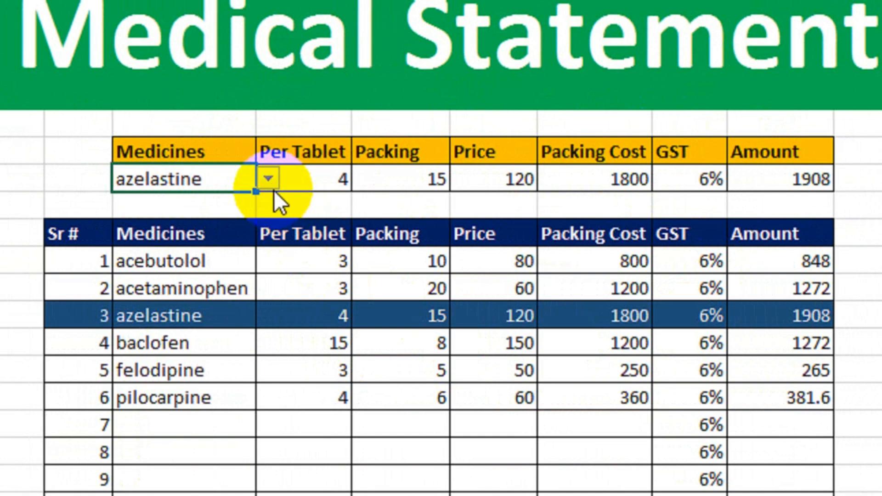
pyautogui.click(269, 181)
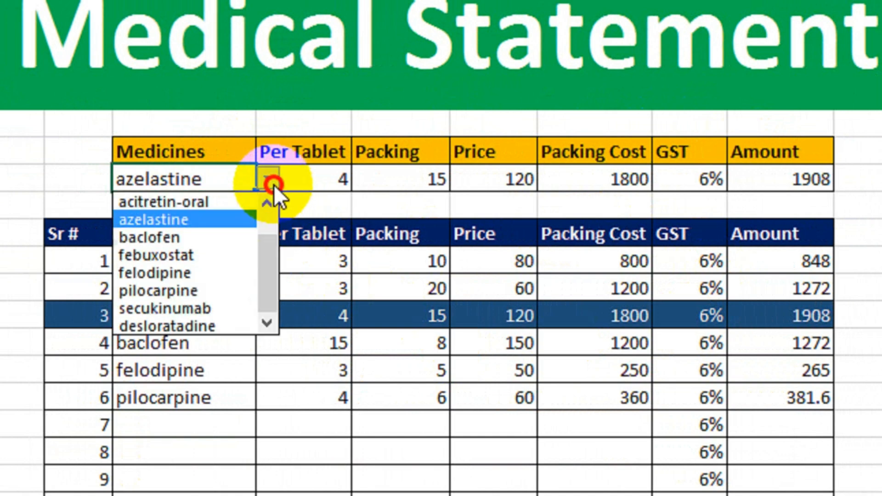
pyautogui.click(242, 303)
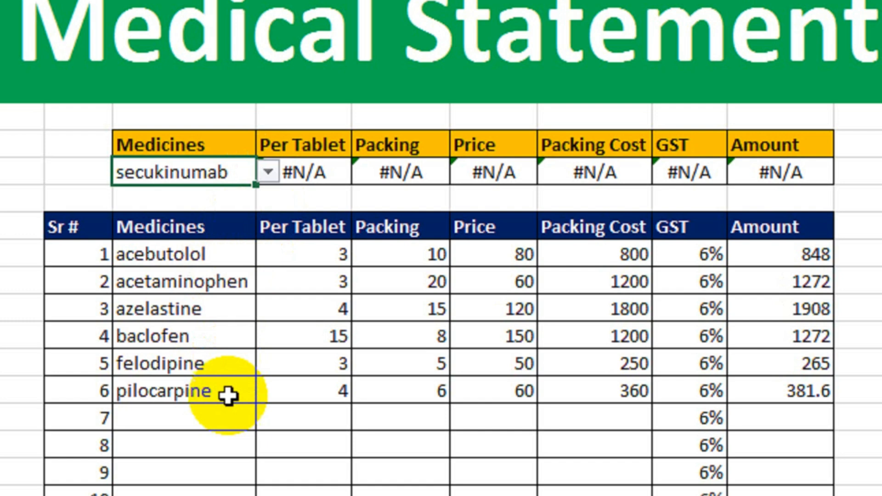
# Add secukinumab as the medicine for Sr # 7 in the main table.
pyautogui.click(231, 423)
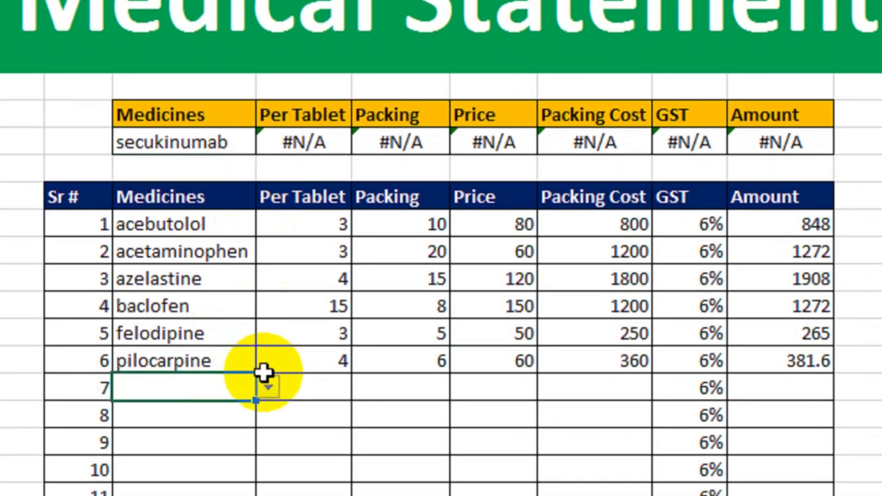
pyautogui.click(269, 389)
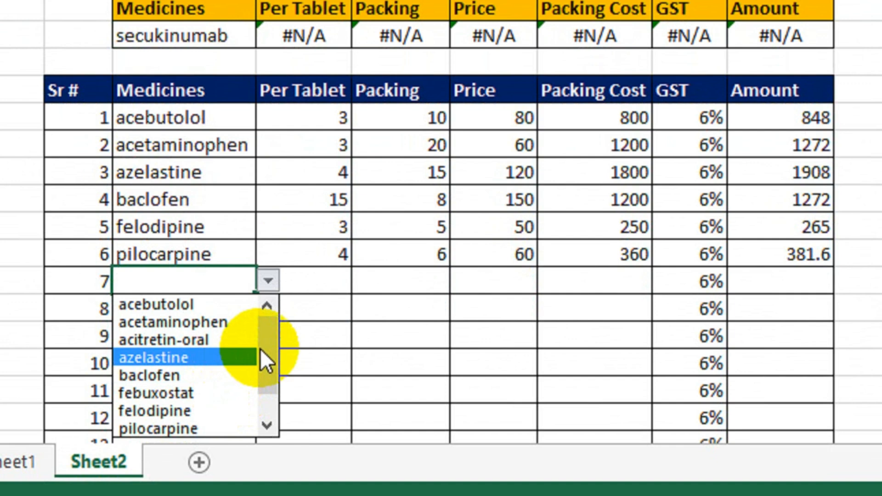
pyautogui.moveTo(260, 348); pyautogui.dragTo(264, 374)
pyautogui.click(230, 410)
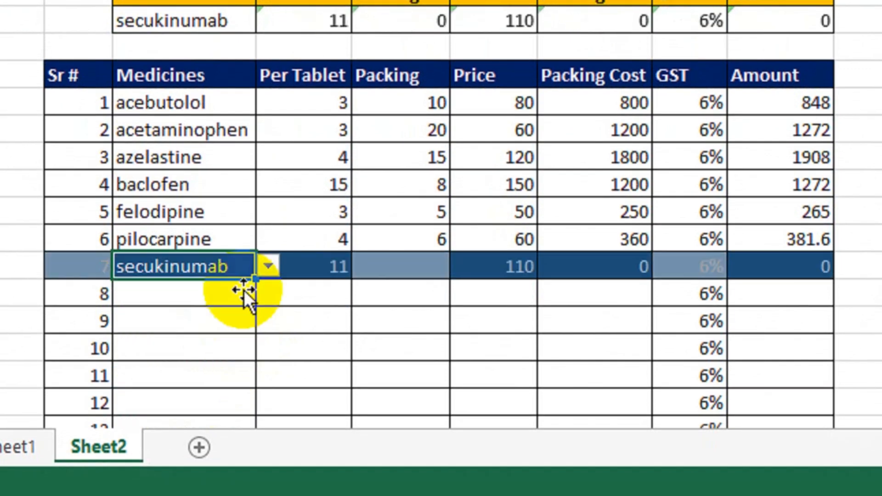
# Change the medicine selected under the orange header to pilocarpine to recheck the row highlighting.
pyautogui.click(242, 158)
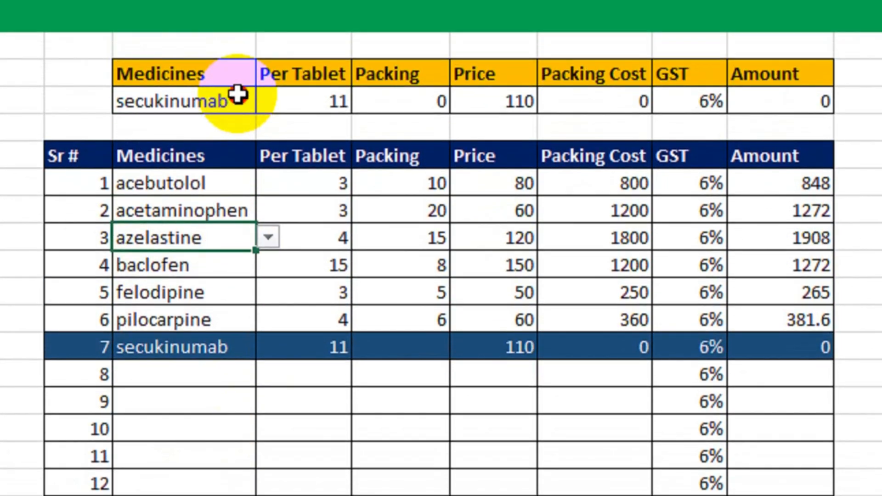
pyautogui.click(240, 21)
pyautogui.click(269, 123)
pyautogui.click(229, 232)
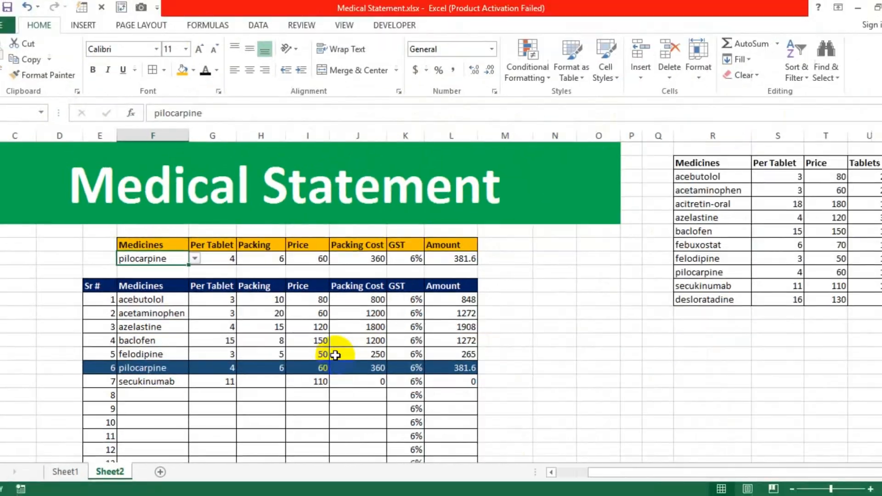
pyautogui.click(494, 299)
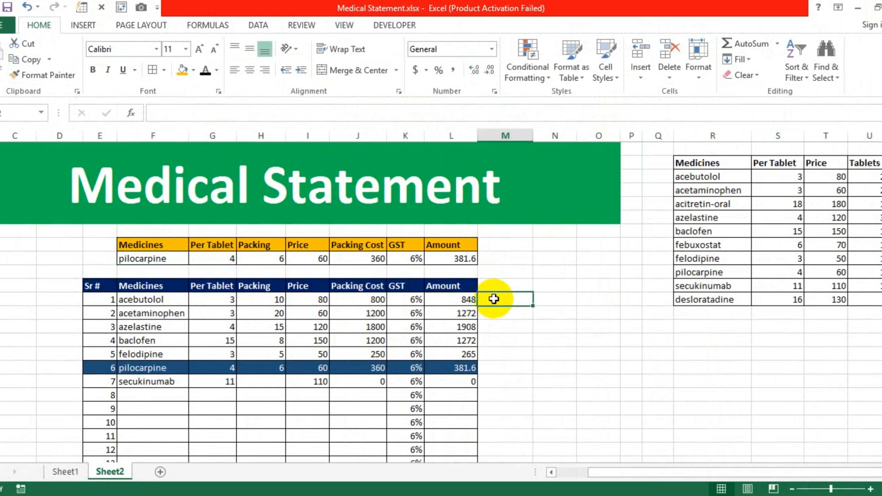